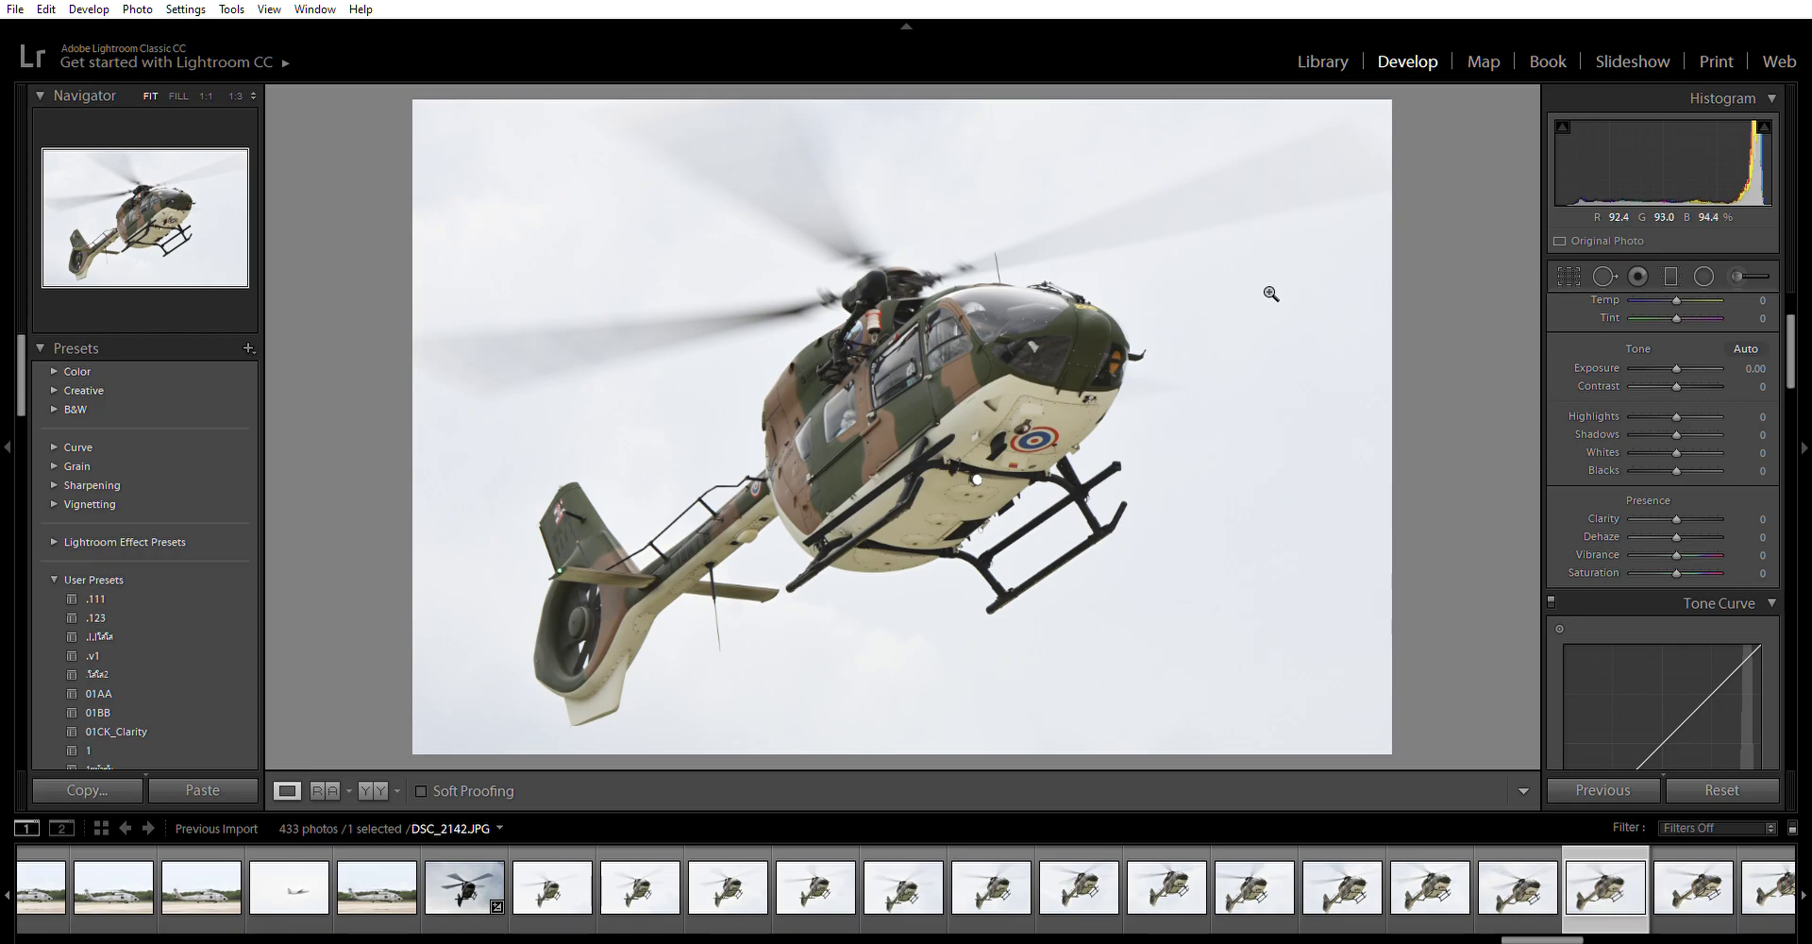
# - Set the helicopter photo's Clarity to +100, Dehaze to +60 and Saturation to −49
pyautogui.scroll(2, 1627, 287)
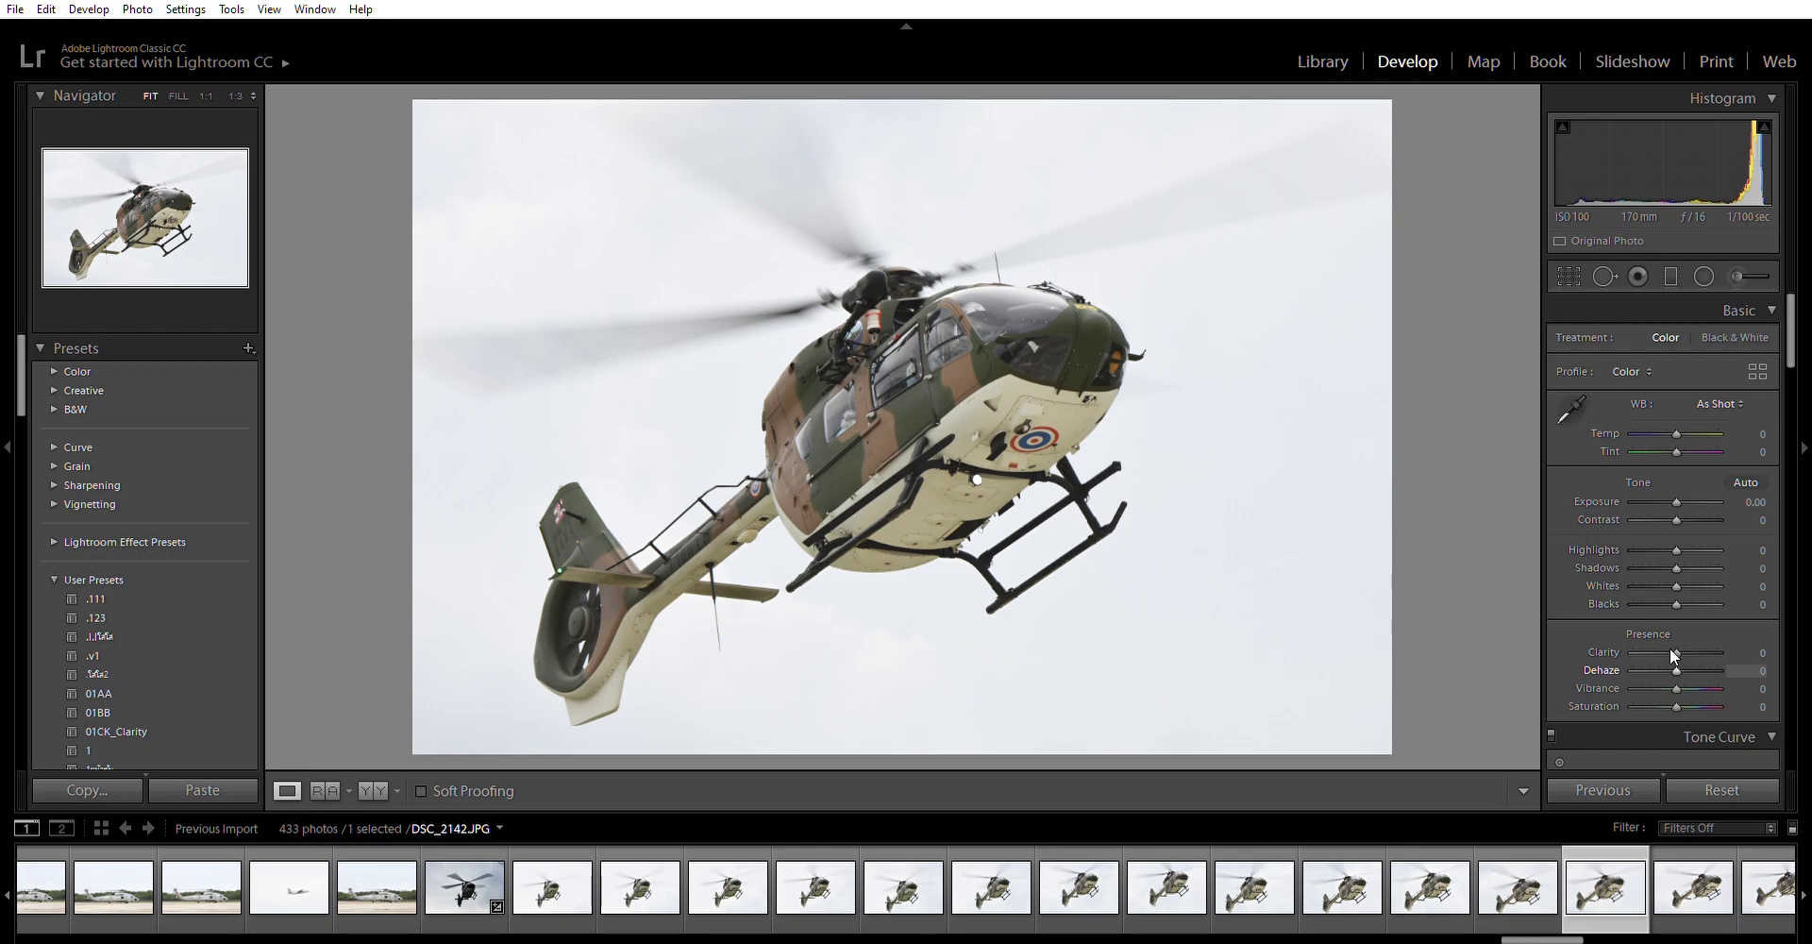
pyautogui.moveTo(1674, 651); pyautogui.dragTo(1705, 652)
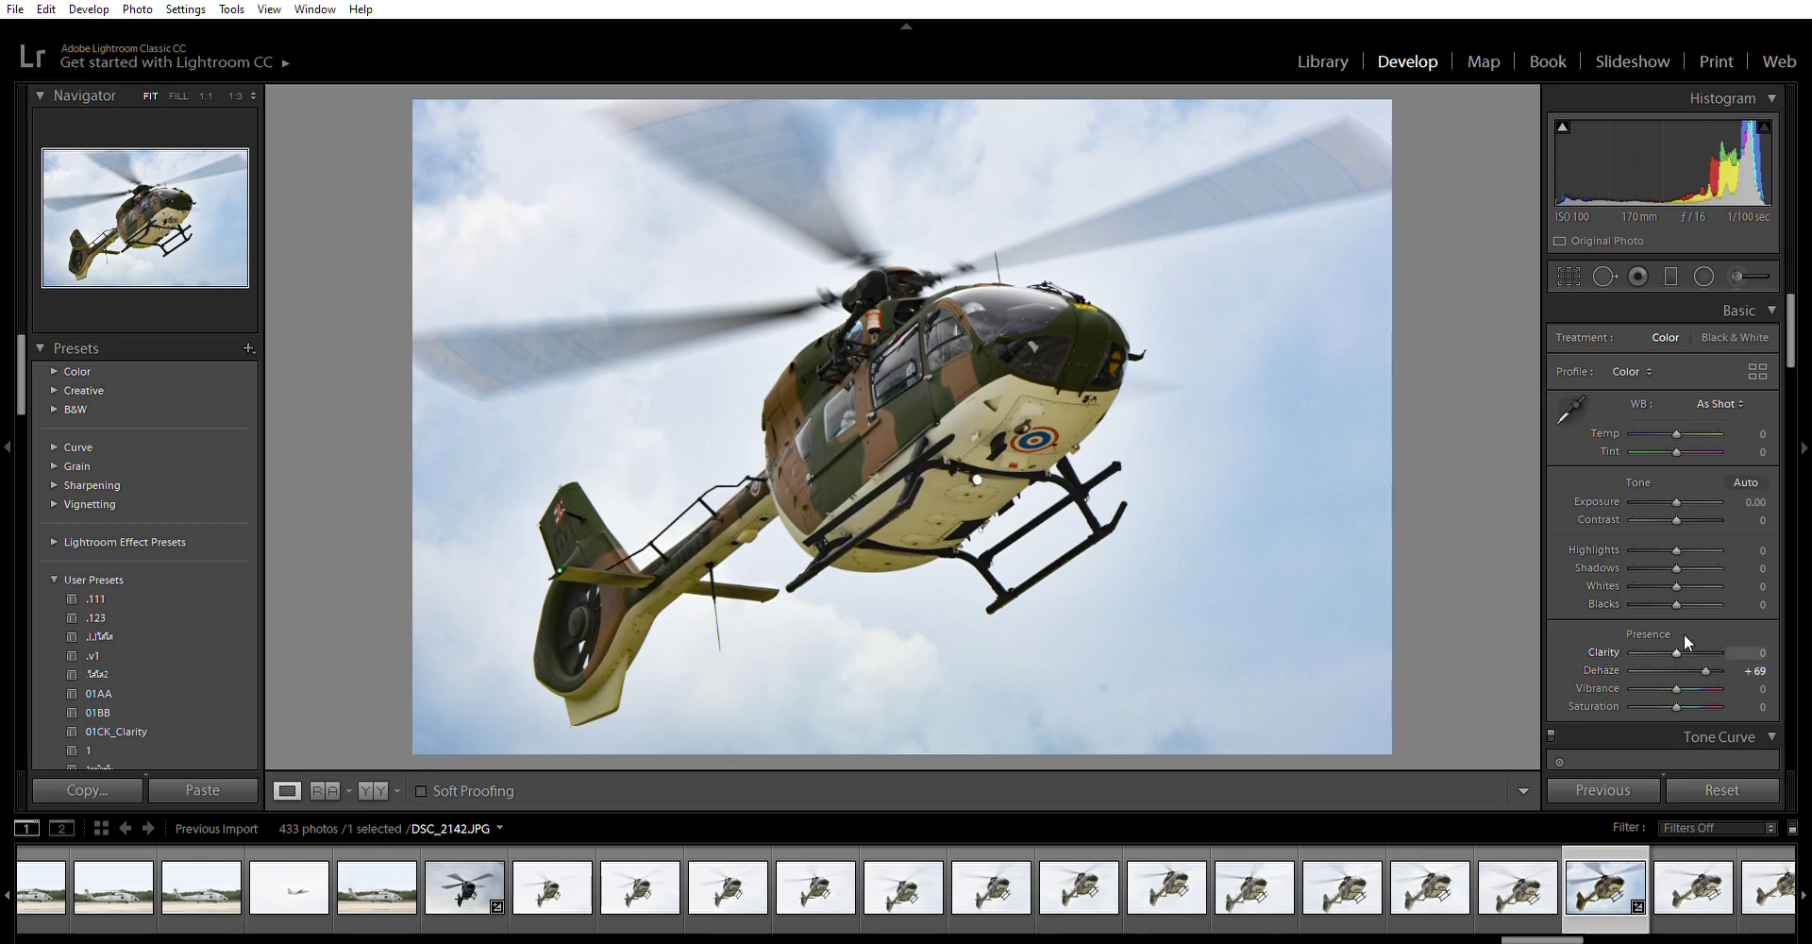
pyautogui.moveTo(1678, 635); pyautogui.dragTo(1733, 636)
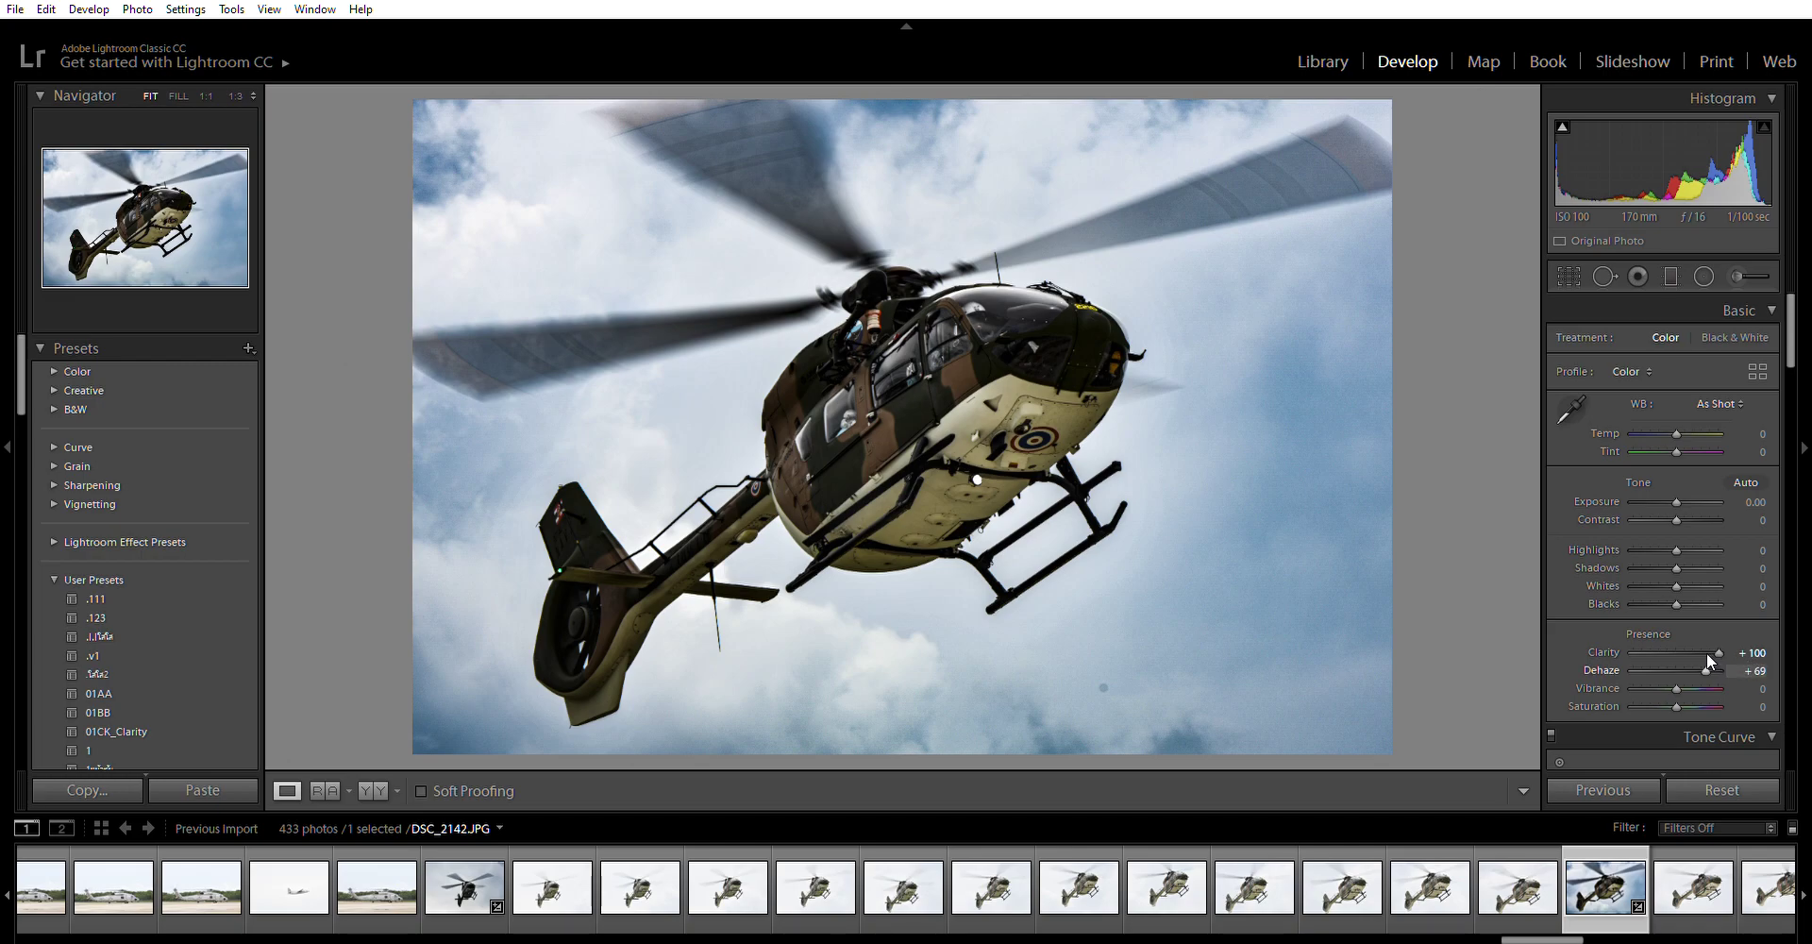
pyautogui.moveTo(1707, 654); pyautogui.dragTo(1704, 654)
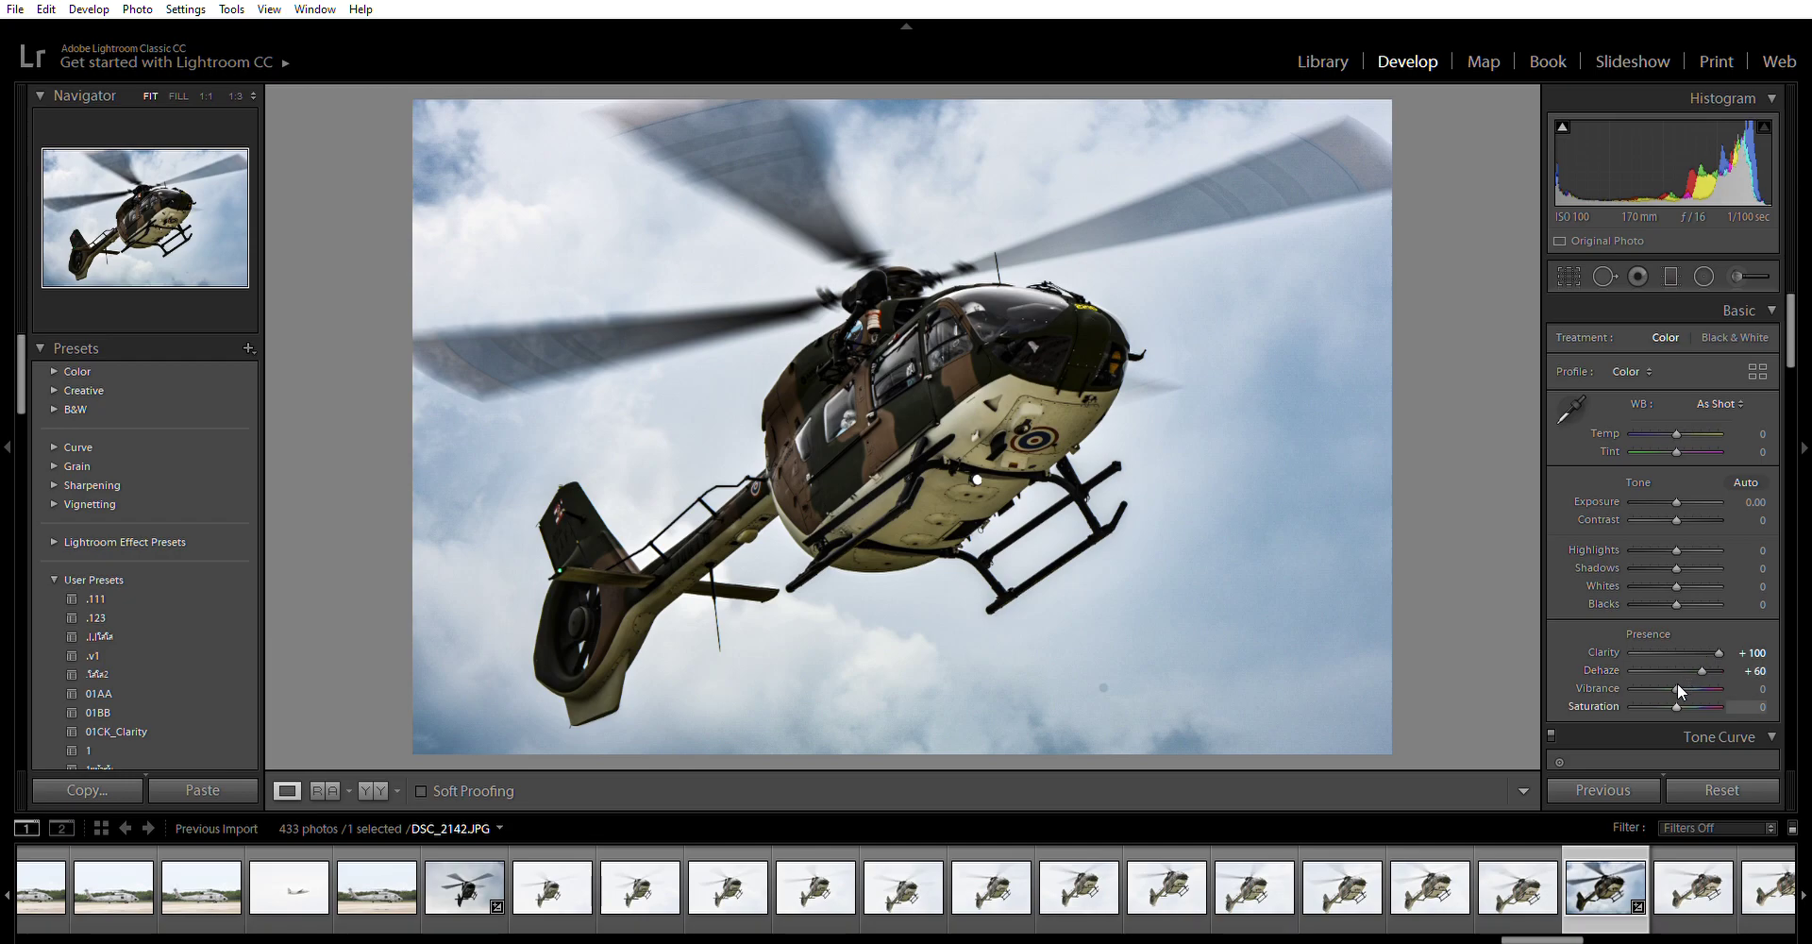
pyautogui.moveTo(1673, 688); pyautogui.dragTo(1651, 688)
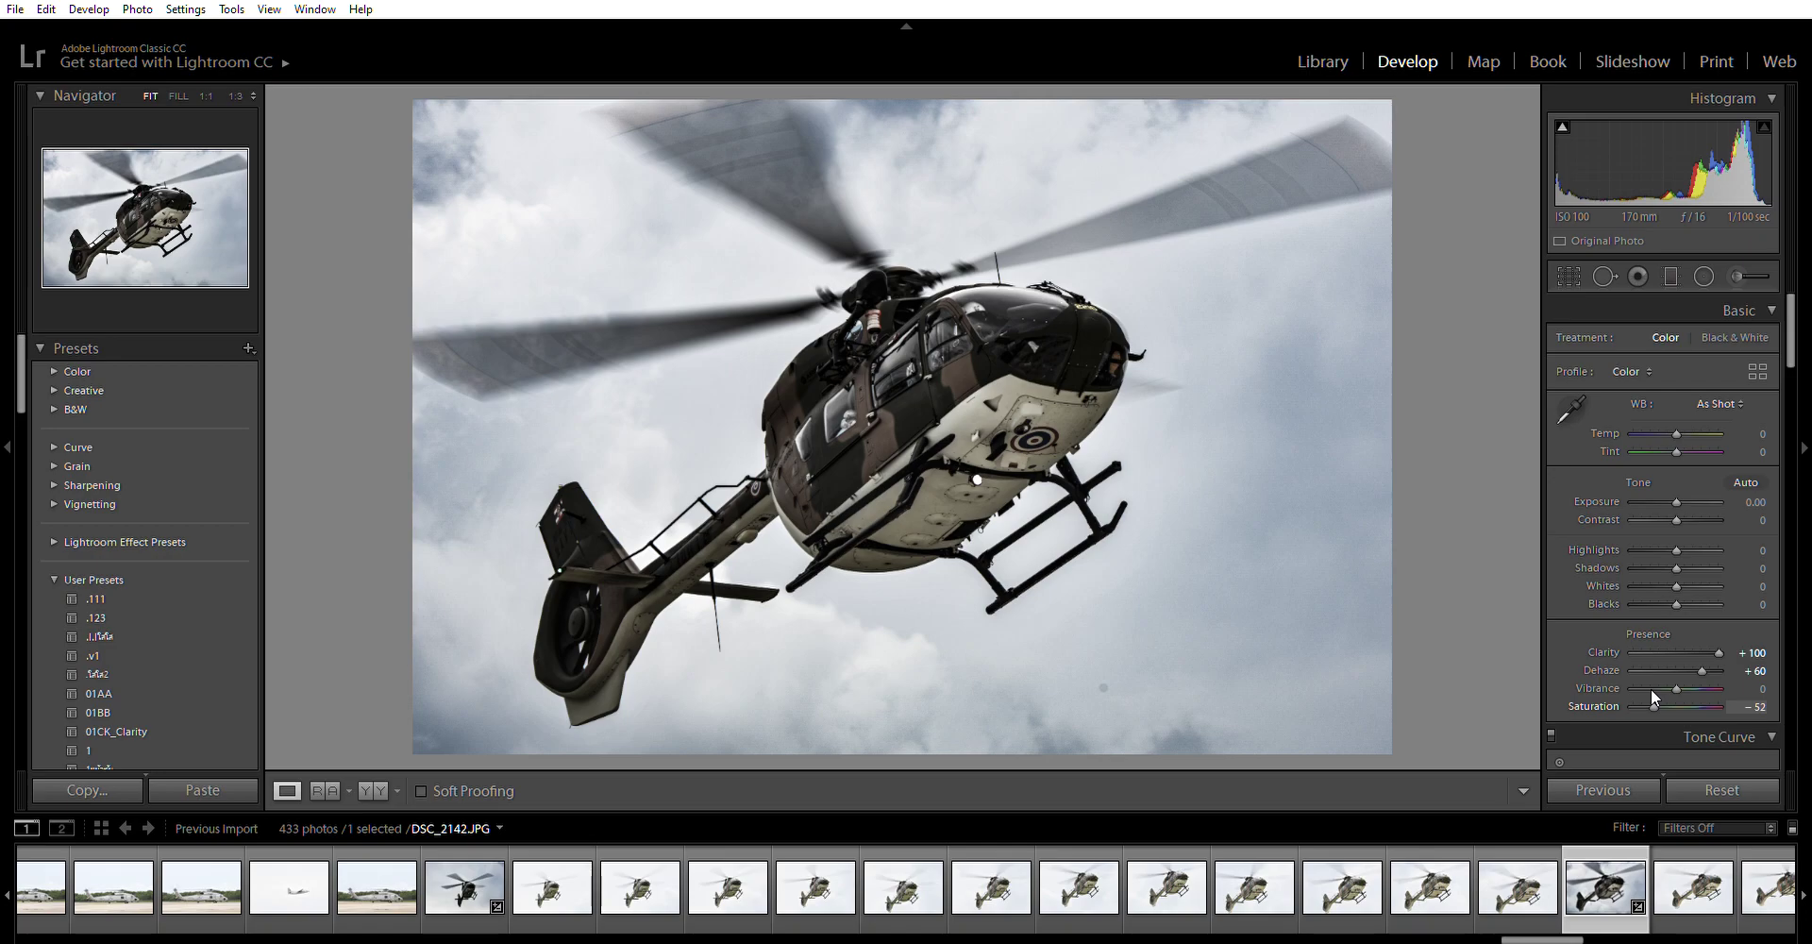
pyautogui.moveTo(1651, 688); pyautogui.dragTo(1653, 688)
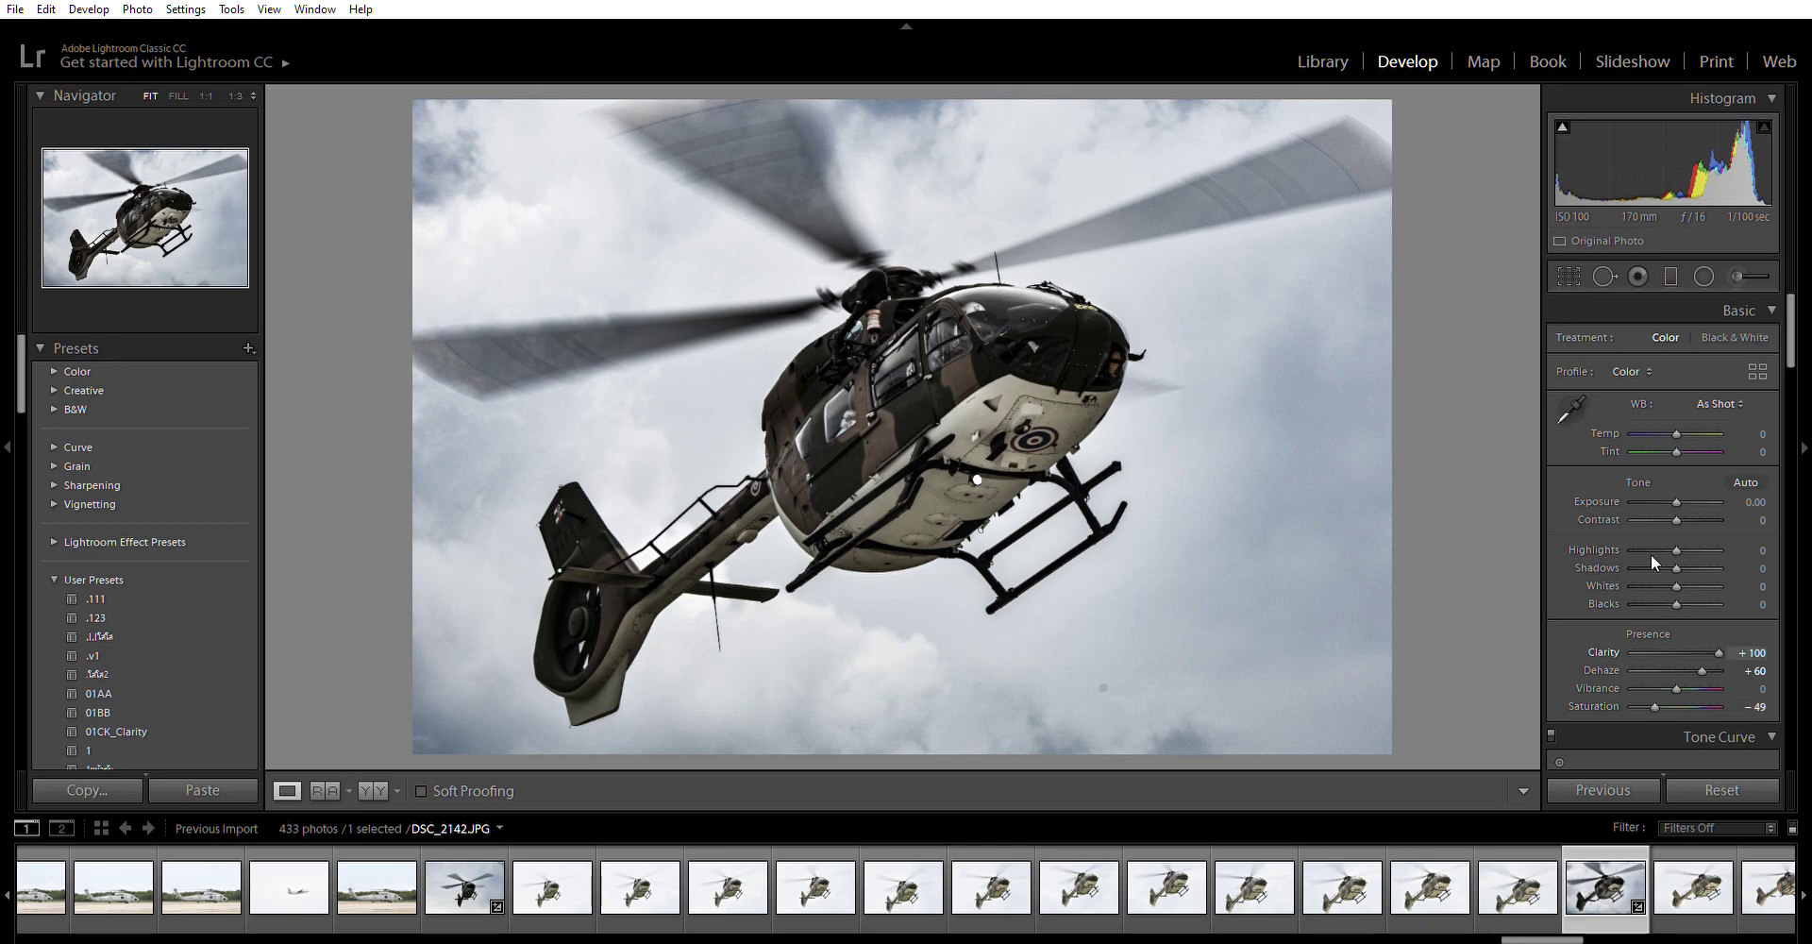
# - Set the photo's Highlights to −30, Shadows to +34, Whites to +34 and Contrast to −21
pyautogui.moveTo(1676, 540)
pyautogui.mouseDown()
pyautogui.moveTo(1680, 563)
pyautogui.moveTo(1707, 554)
pyautogui.moveTo(1666, 570)
pyautogui.moveTo(1690, 568)
pyautogui.mouseUp()
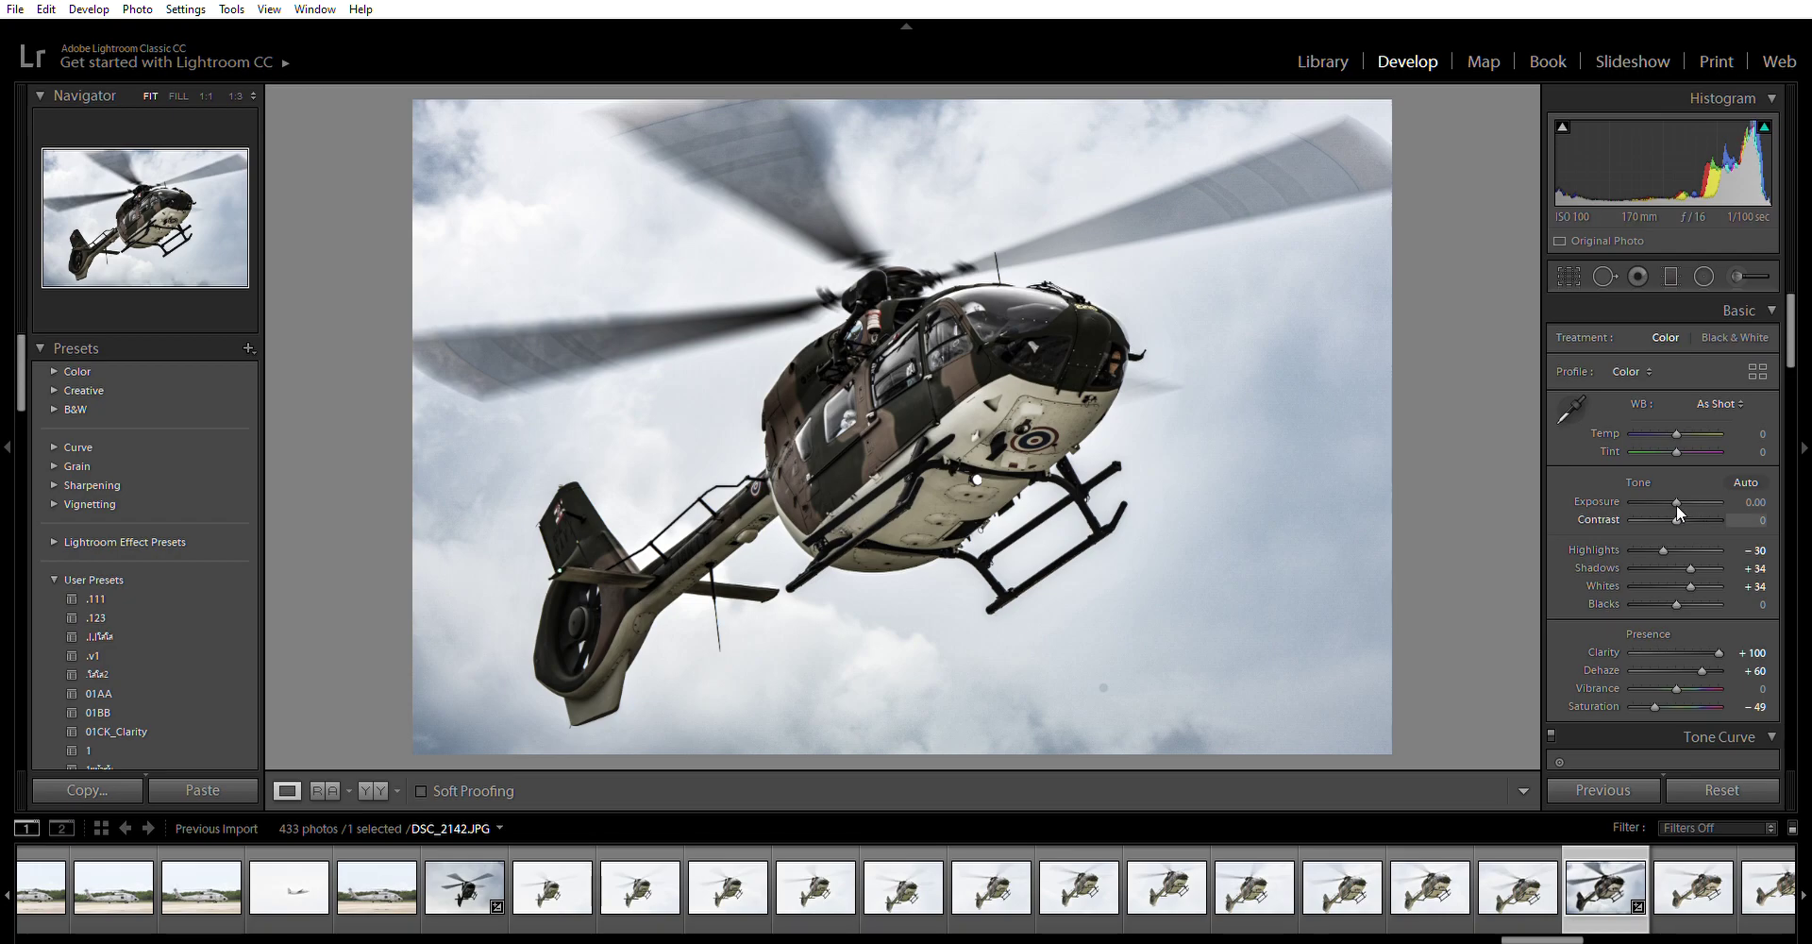
pyautogui.moveTo(1675, 501); pyautogui.dragTo(1667, 514)
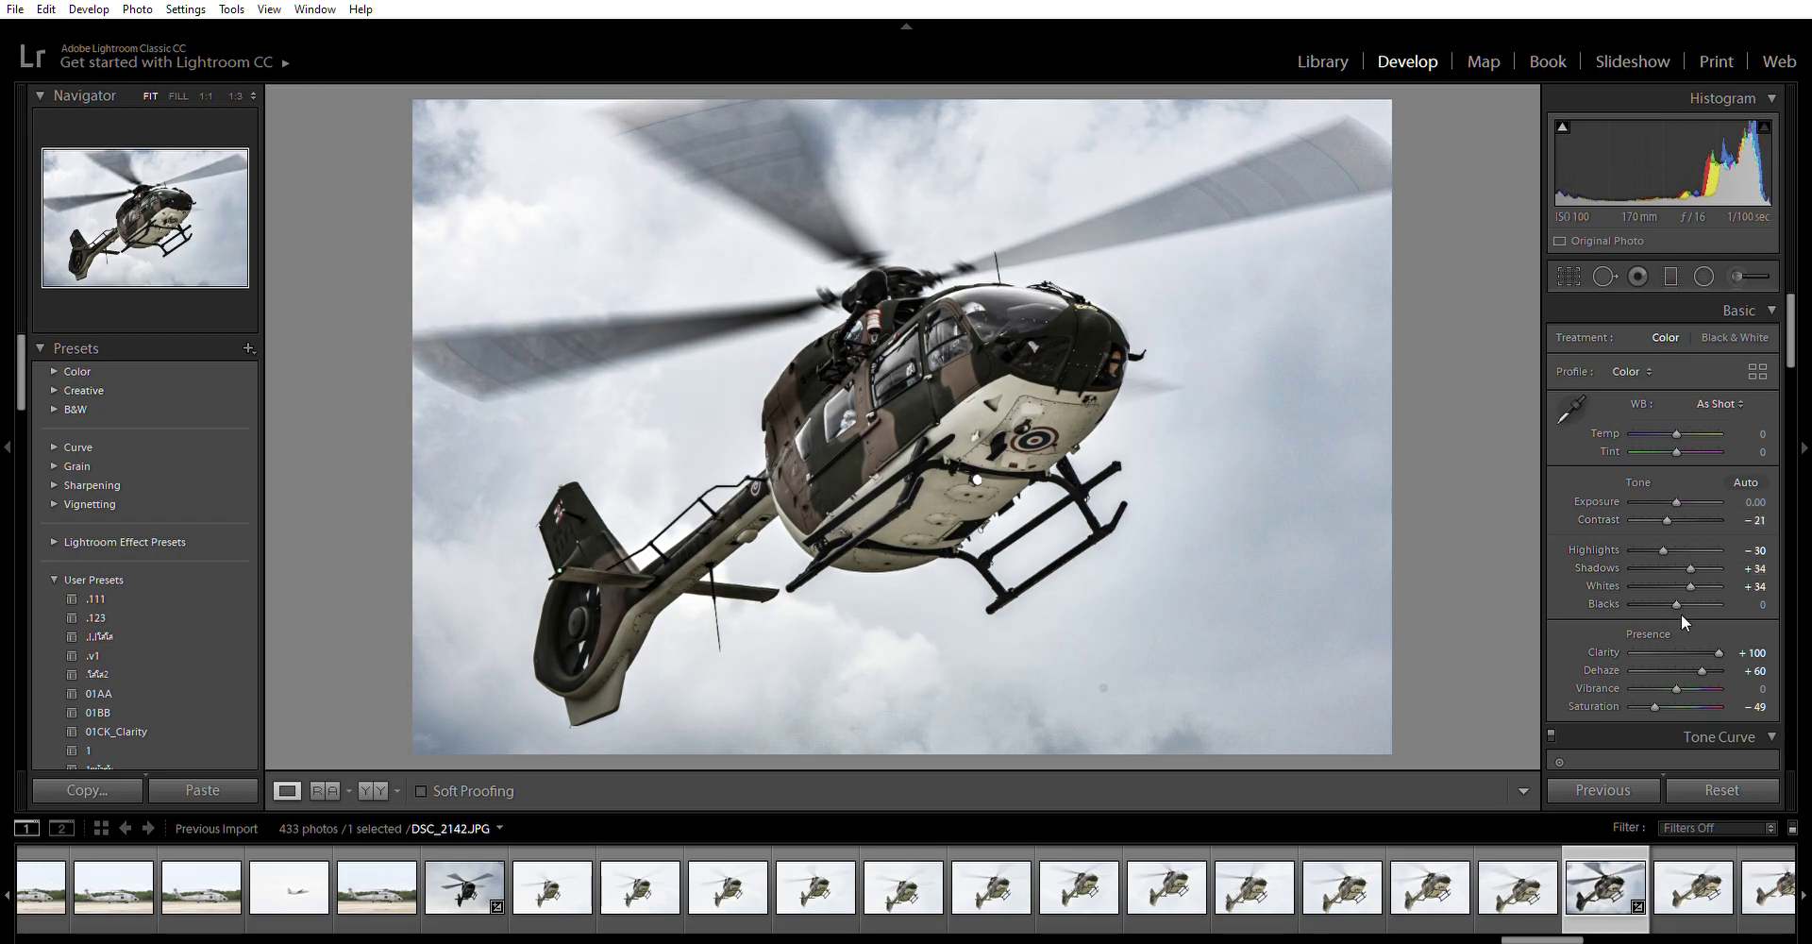
# - Shape the tone curve by lowering its Highlights region to −48, lifting the lights slightly and lowering the dark end slightly
pyautogui.scroll(-3, 1680, 609)
pyautogui.moveTo(1663, 629); pyautogui.dragTo(1663, 607)
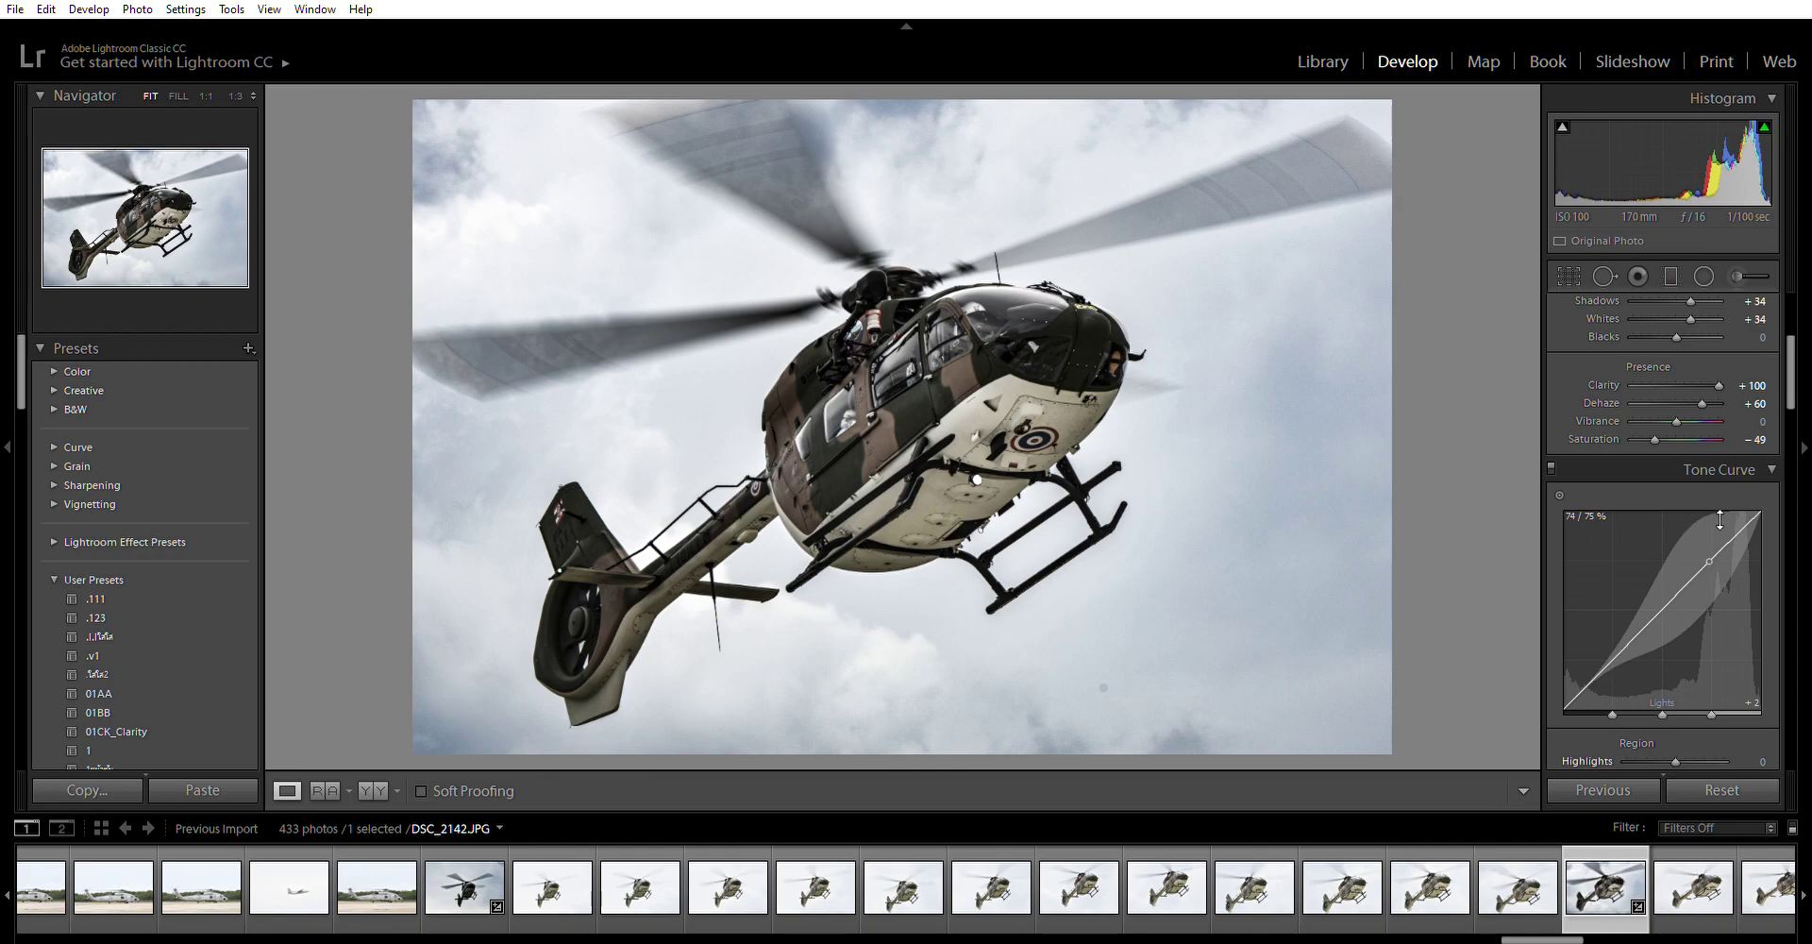
pyautogui.moveTo(1727, 540)
pyautogui.mouseDown()
pyautogui.moveTo(1726, 571)
pyautogui.moveTo(1726, 556)
pyautogui.mouseUp()
pyautogui.moveTo(1666, 614); pyautogui.dragTo(1666, 600)
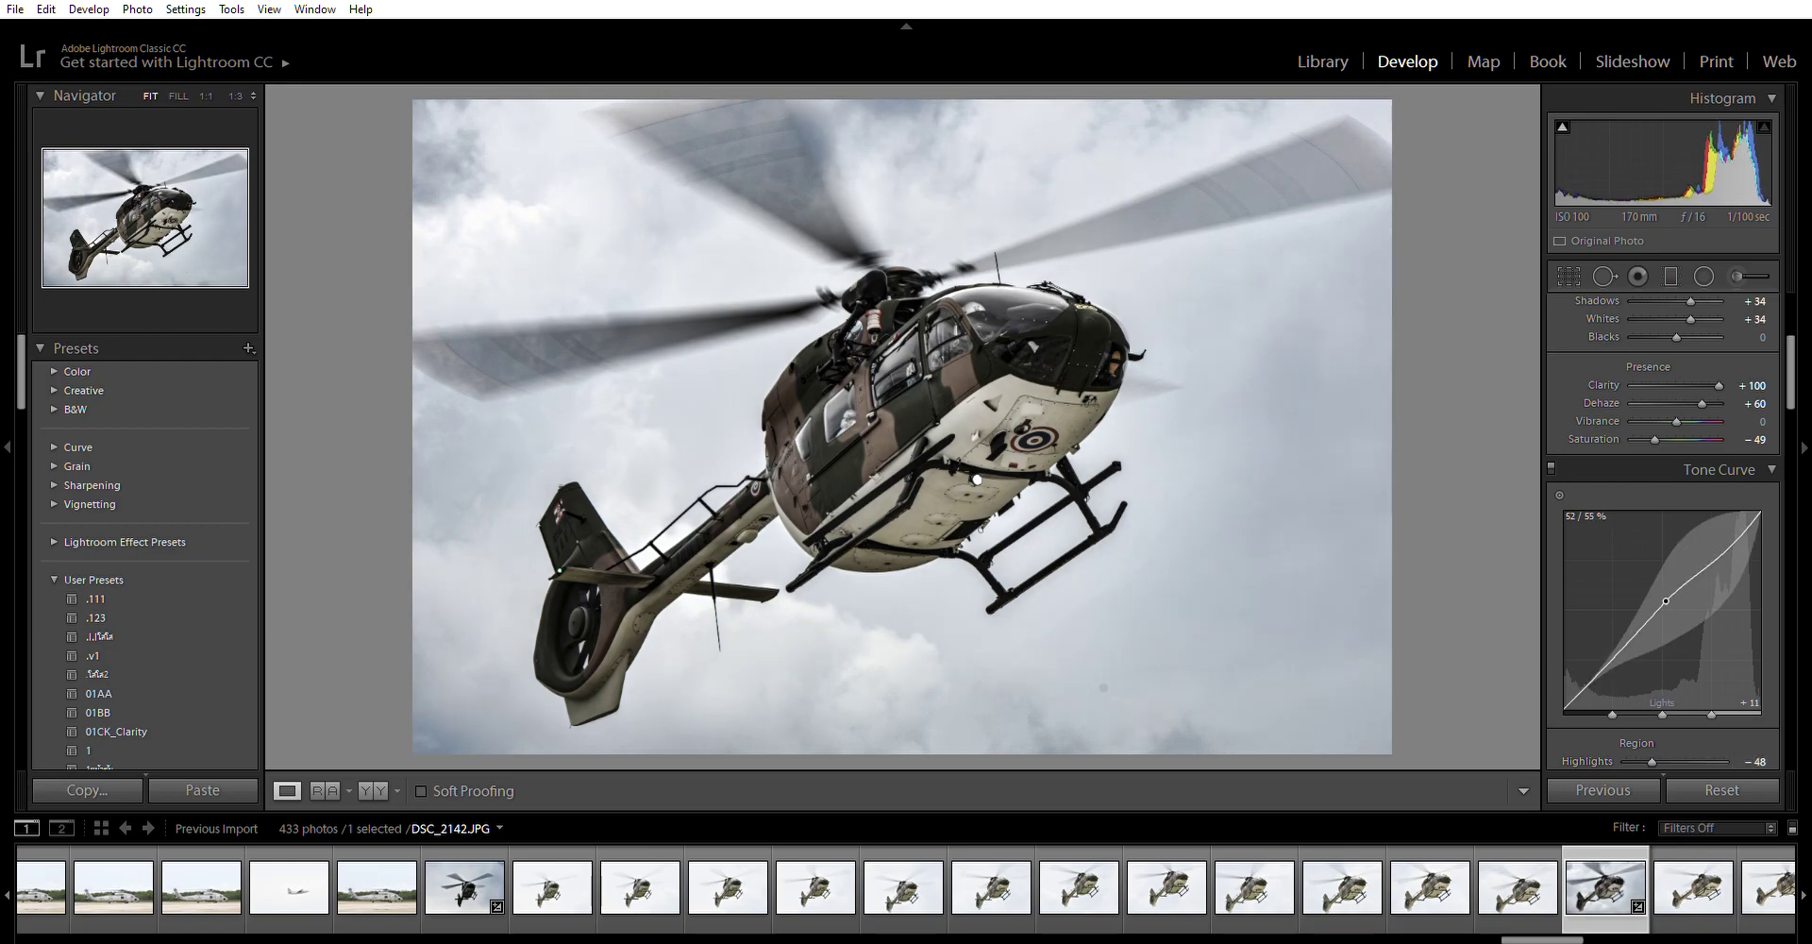
pyautogui.moveTo(1614, 672); pyautogui.dragTo(1606, 679)
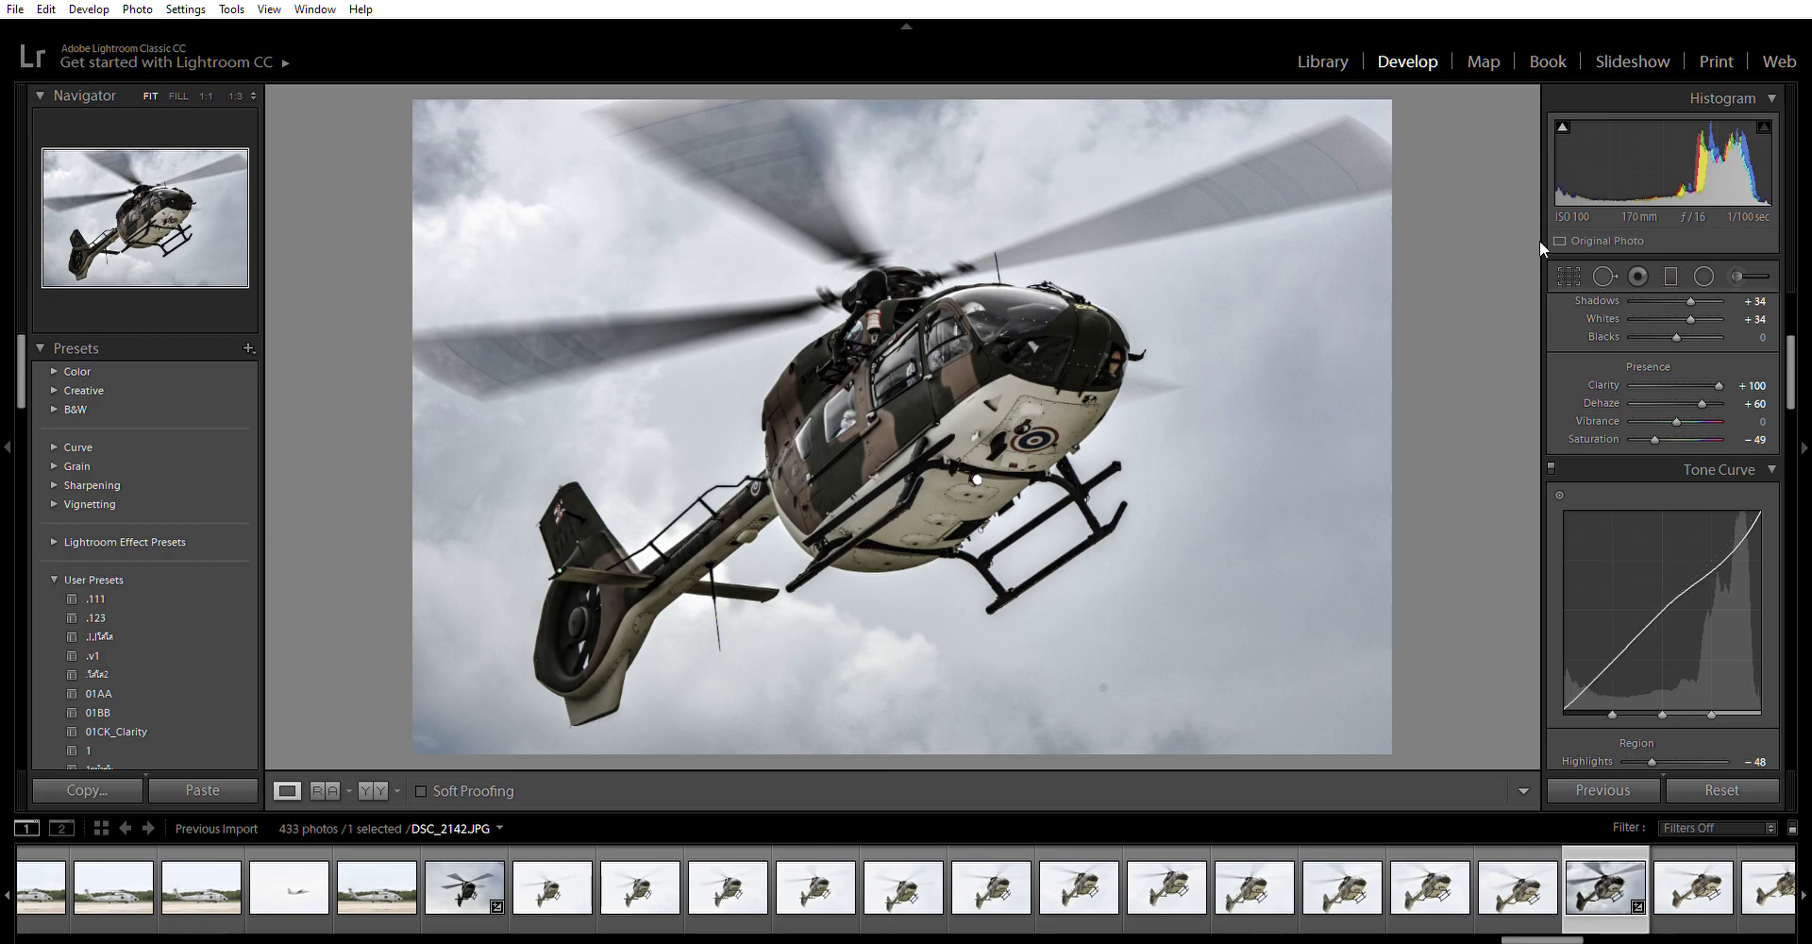
# - Straighten the photo with a crop rotation of about 0.98 degrees and apply the crop
pyautogui.click(1567, 276)
pyautogui.moveTo(1463, 304); pyautogui.dragTo(1460, 321)
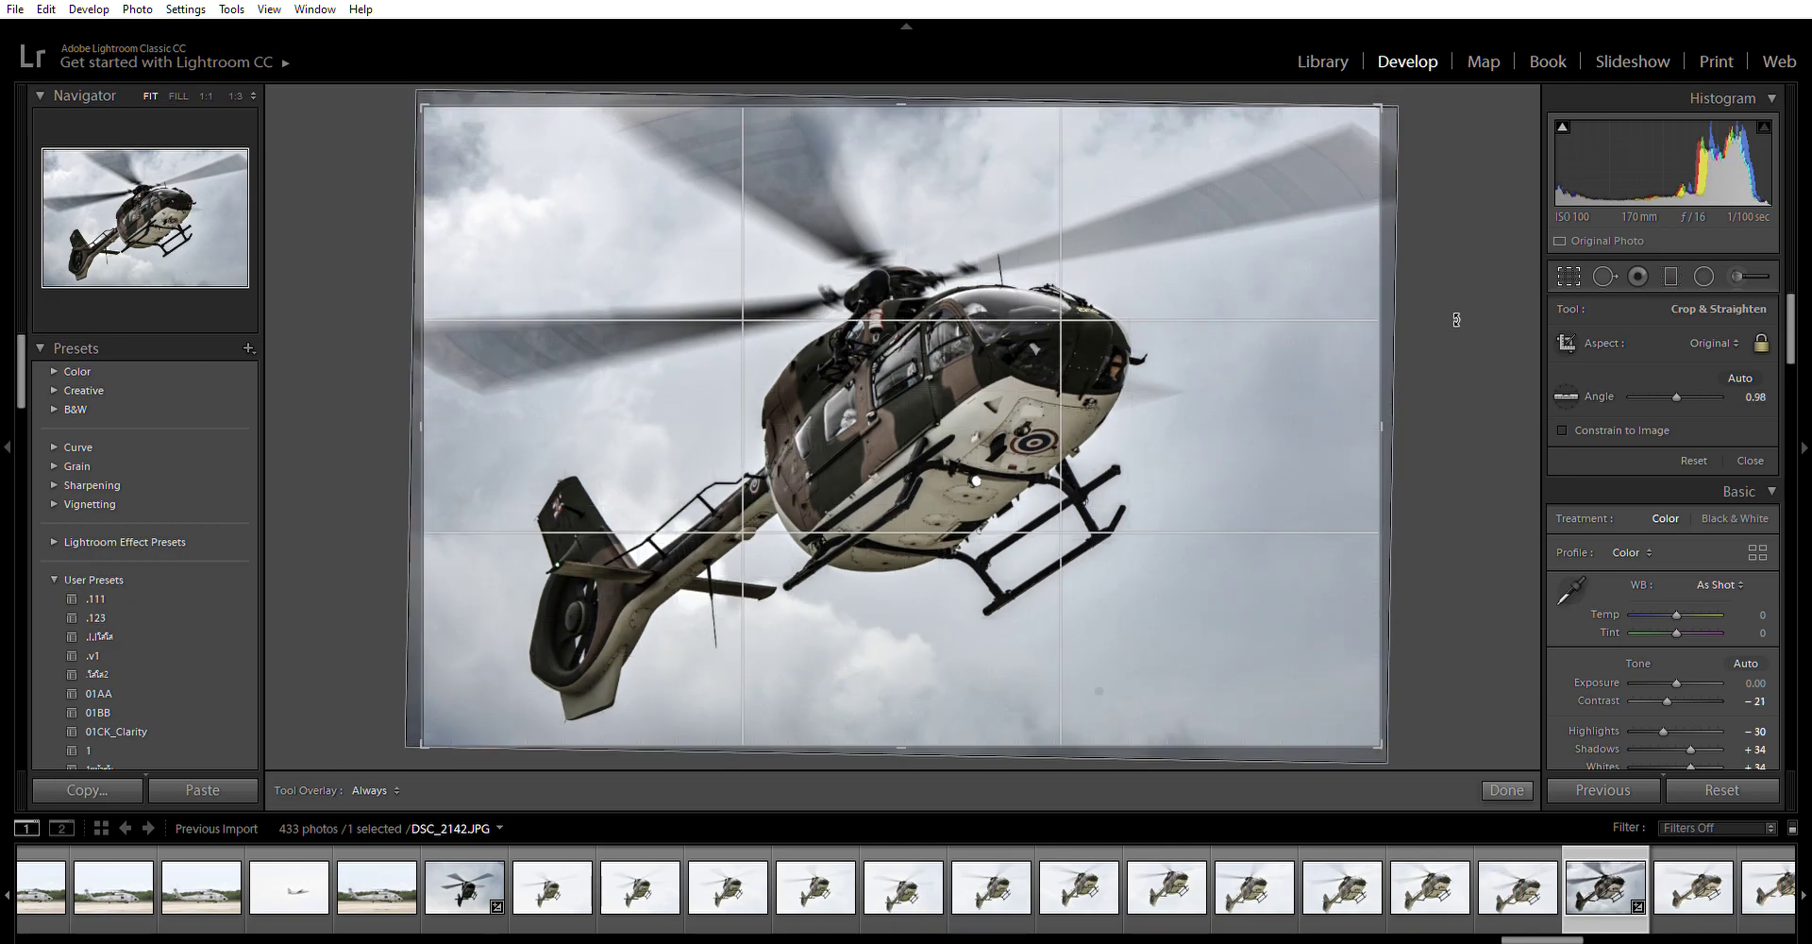
pyautogui.press('Return')
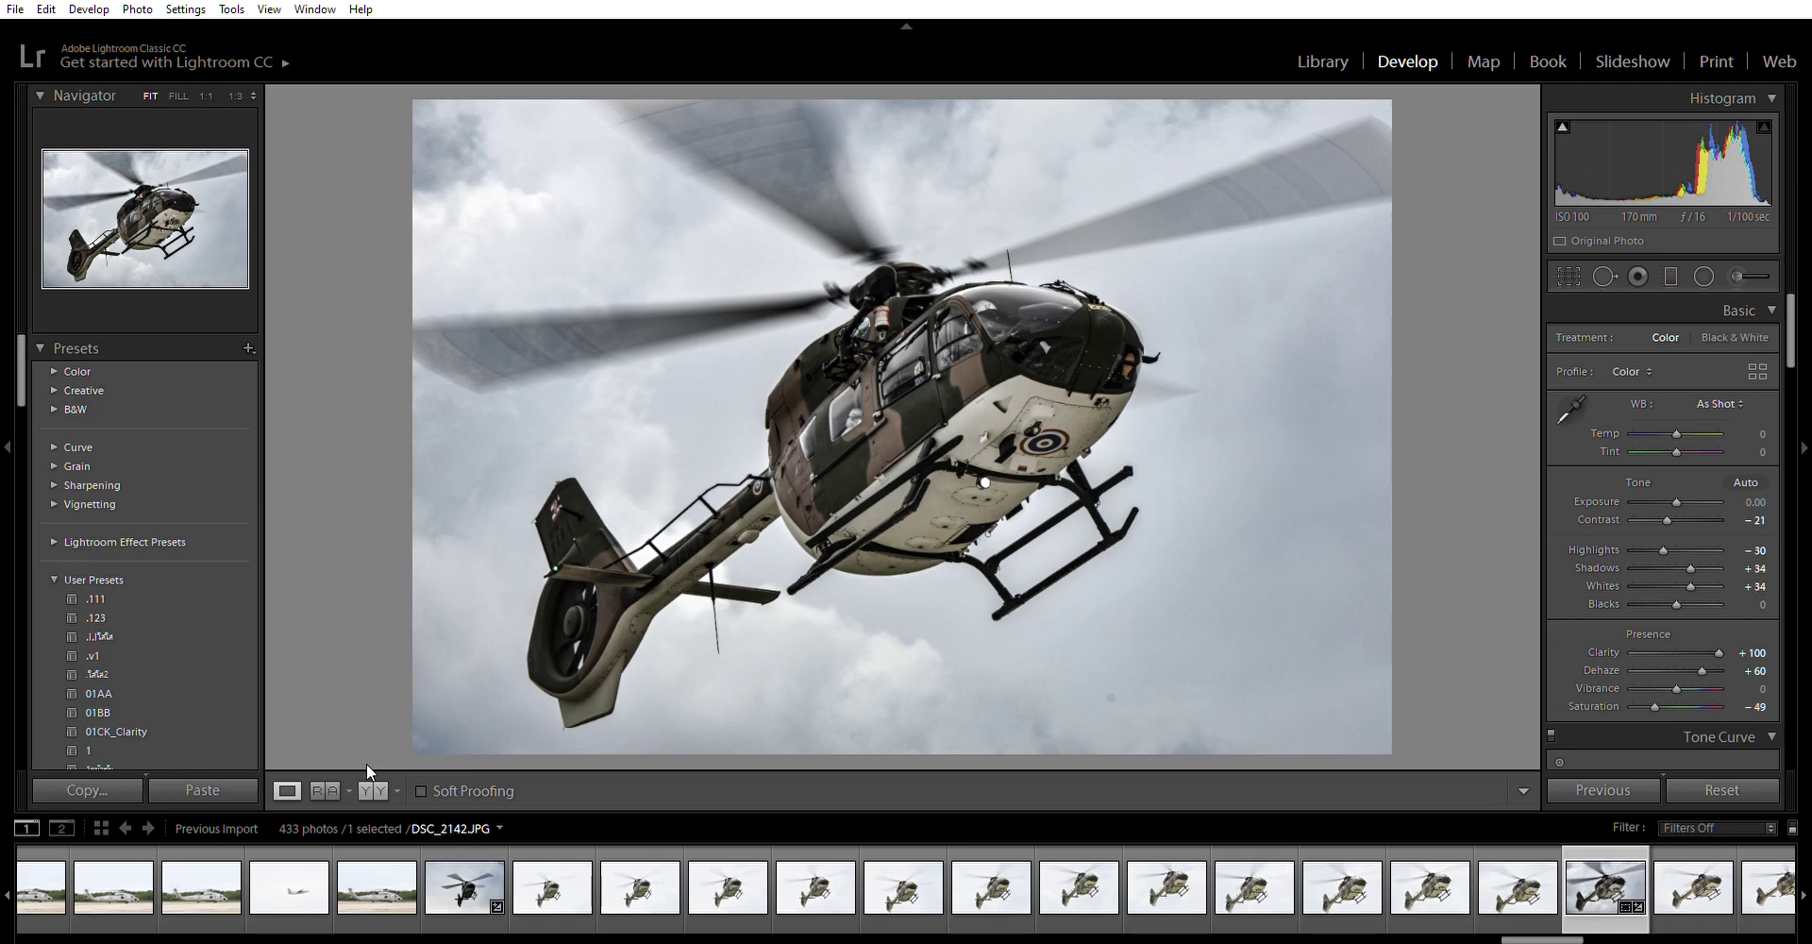
# - Compare the photo before and after editing side by side, examining the rotor mount and cockpit details at 1:1
pyautogui.press('y')
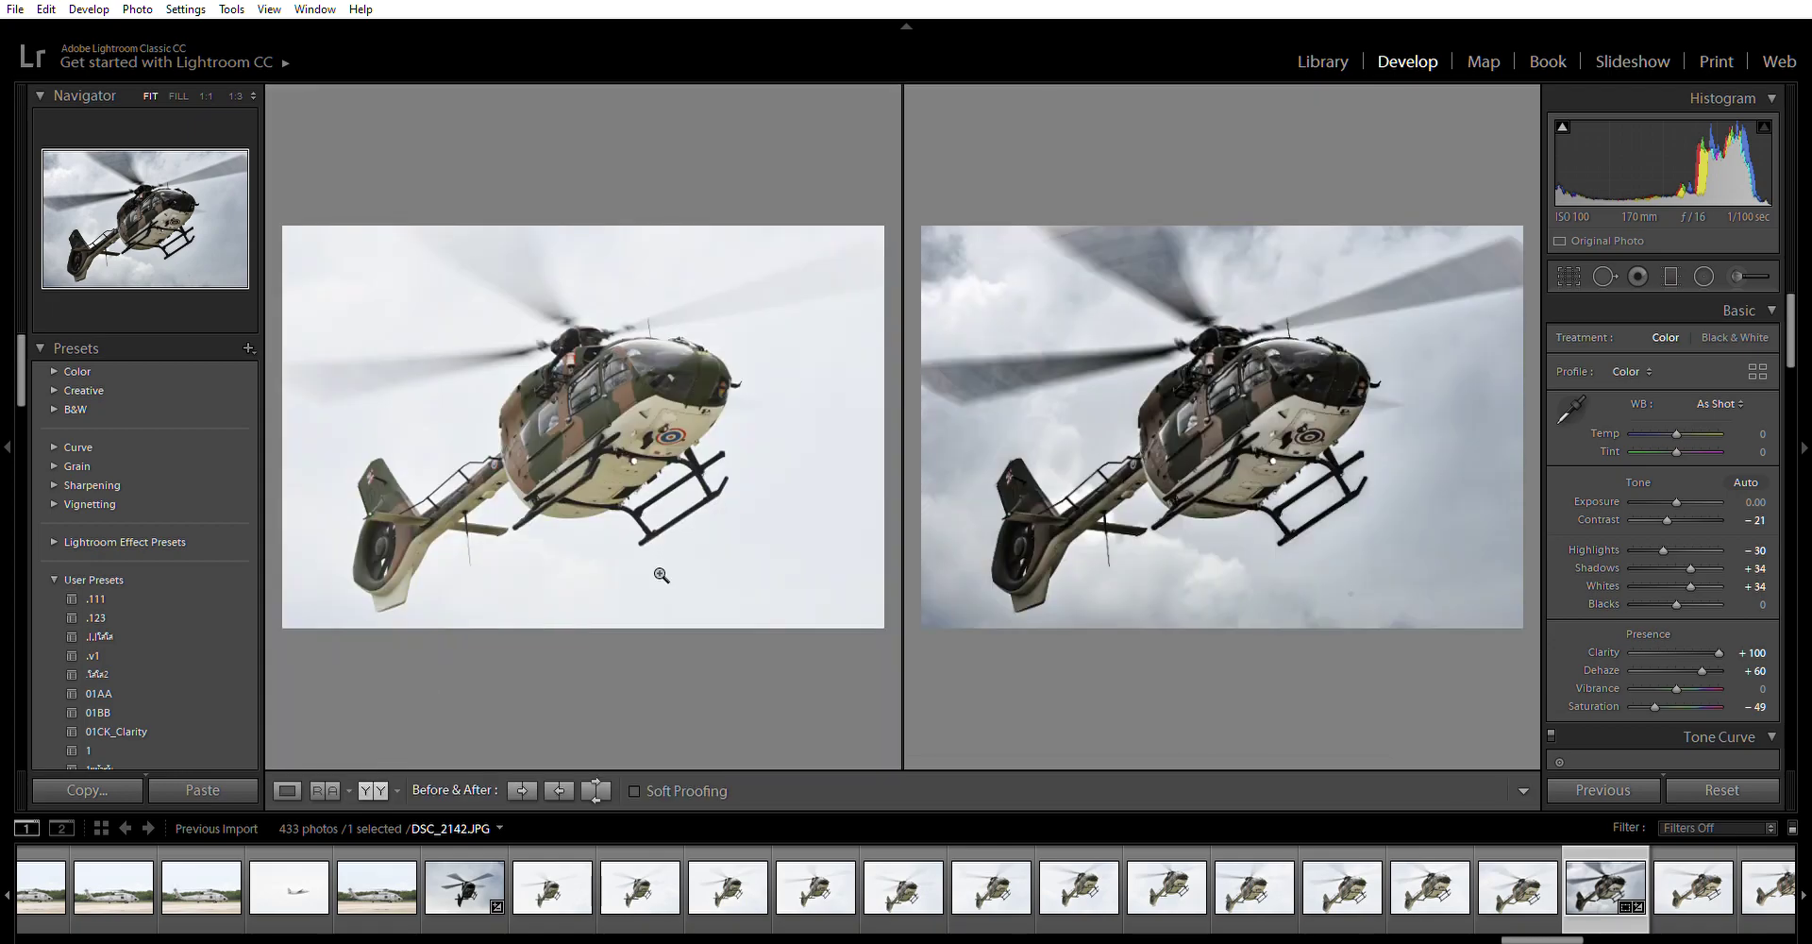
pyautogui.click(1123, 336)
pyautogui.moveTo(1123, 336); pyautogui.dragTo(1219, 533)
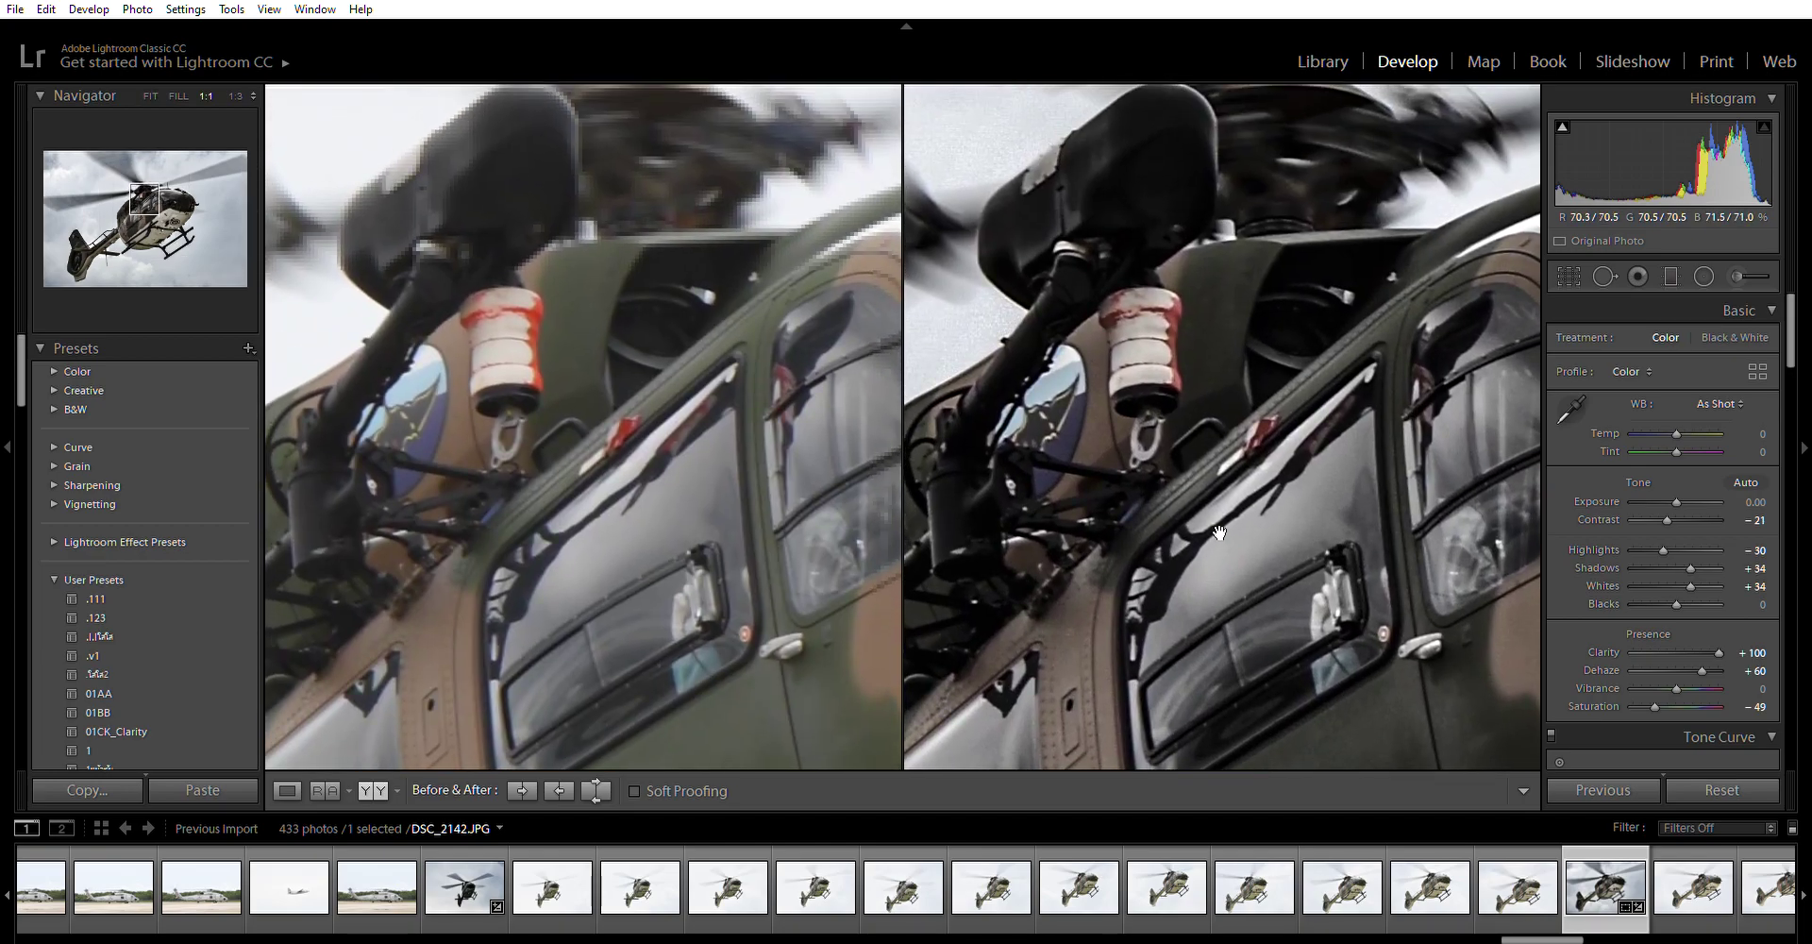
pyautogui.moveTo(1241, 354); pyautogui.dragTo(1269, 328)
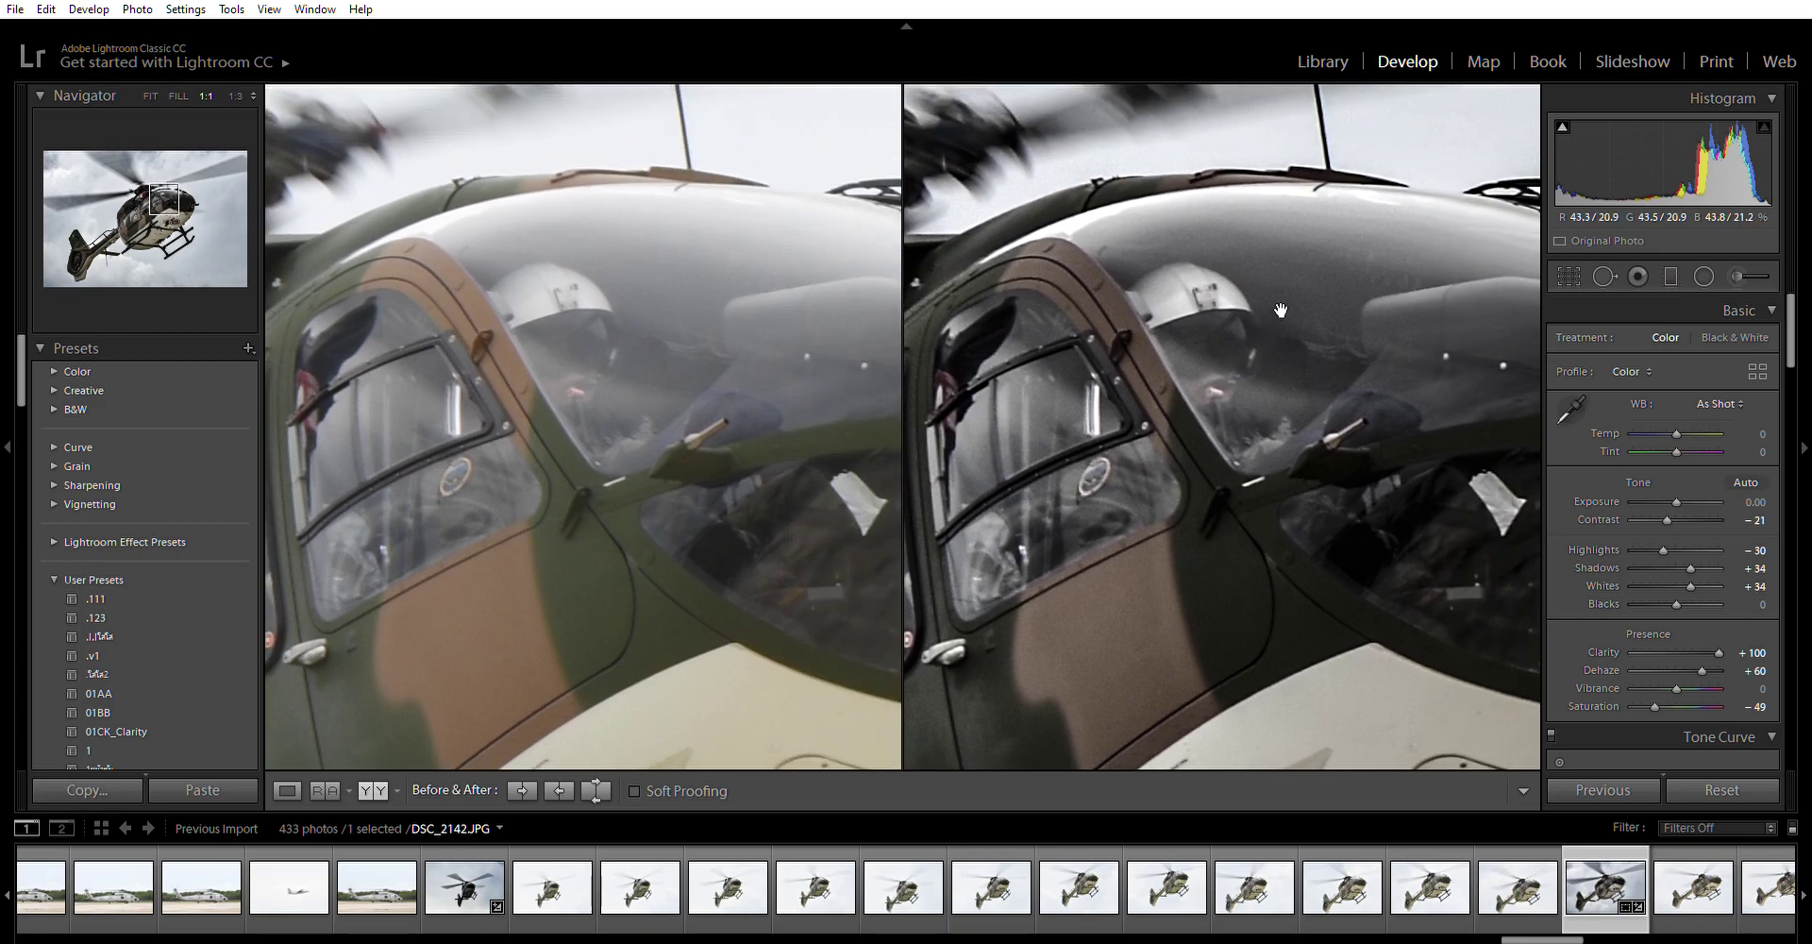
pyautogui.click(1141, 508)
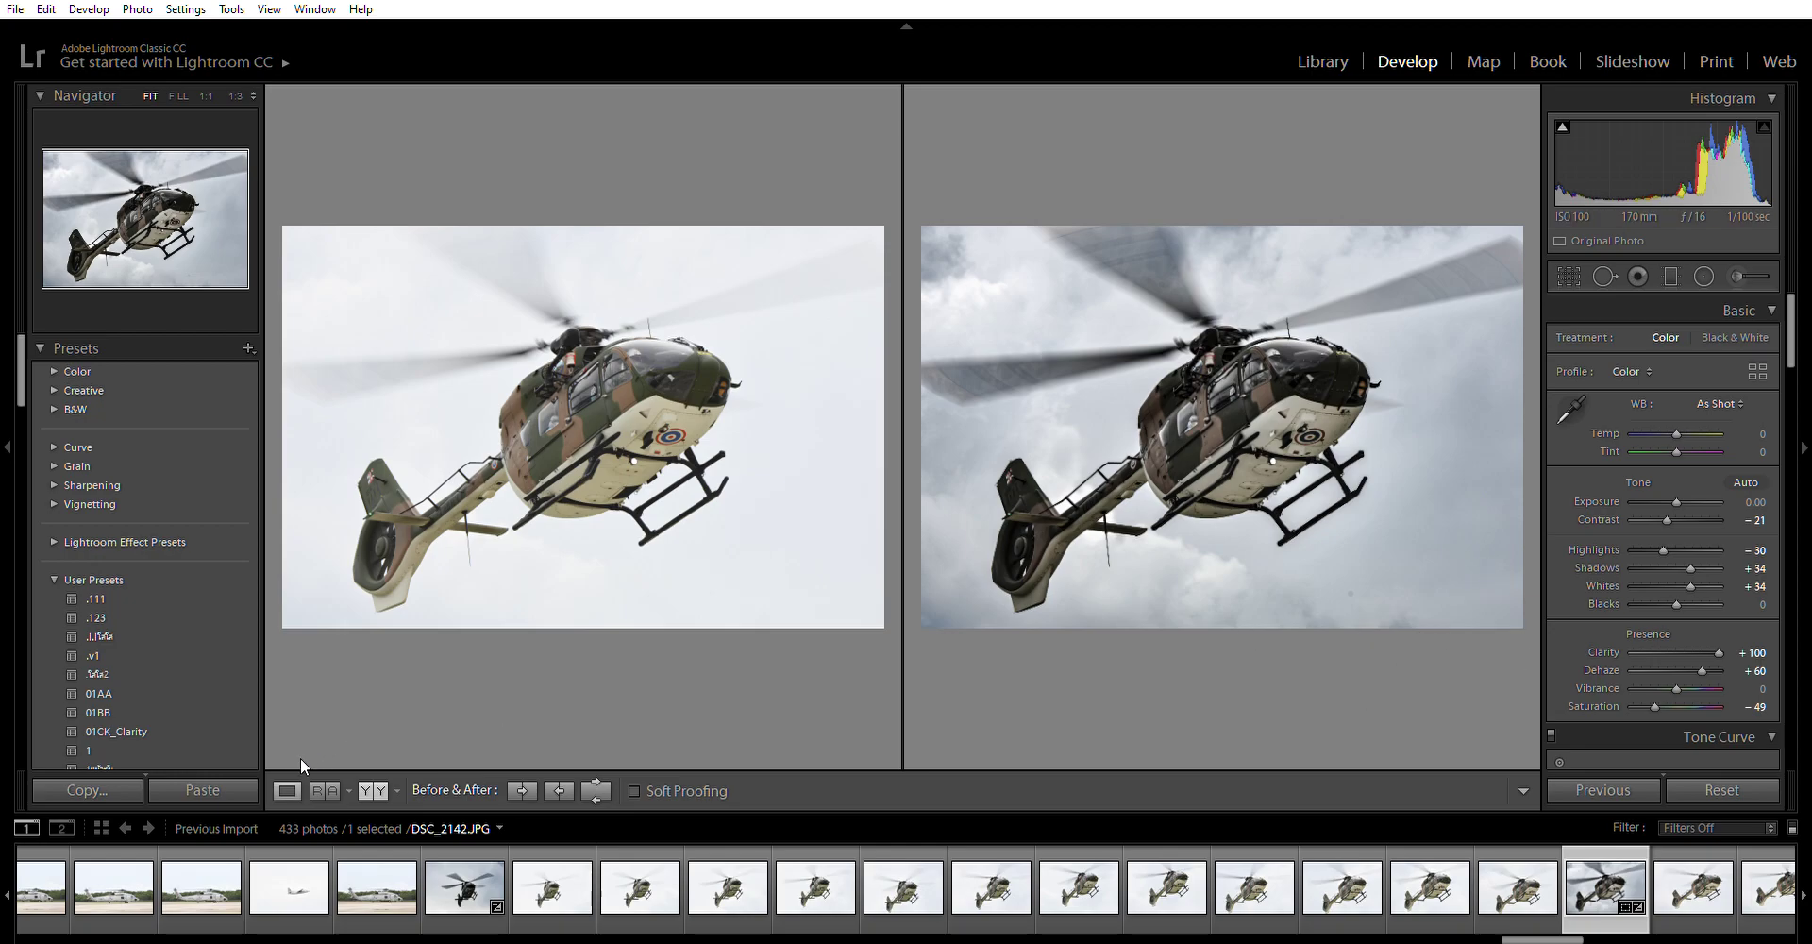
pyautogui.press('y')
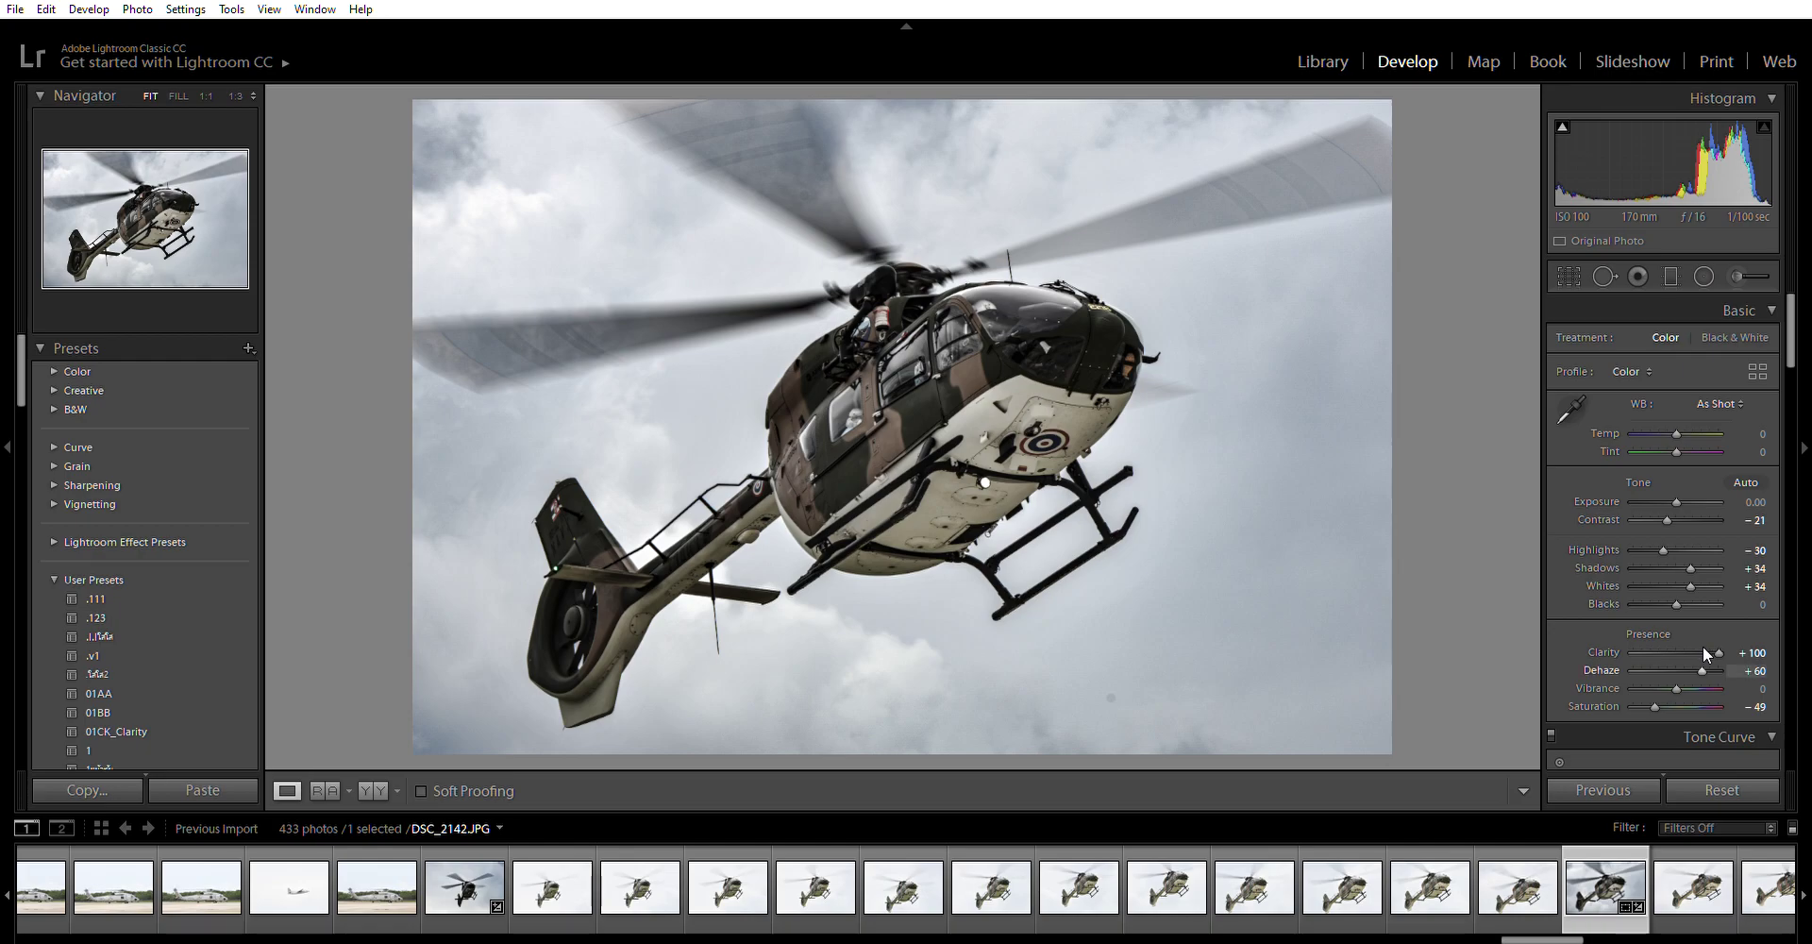
# - Reduce Dehaze to +52 and add a post-crop vignette with Amount −12, Midpoint 48 and Roundness −23
pyautogui.moveTo(1705, 652); pyautogui.dragTo(1697, 652)
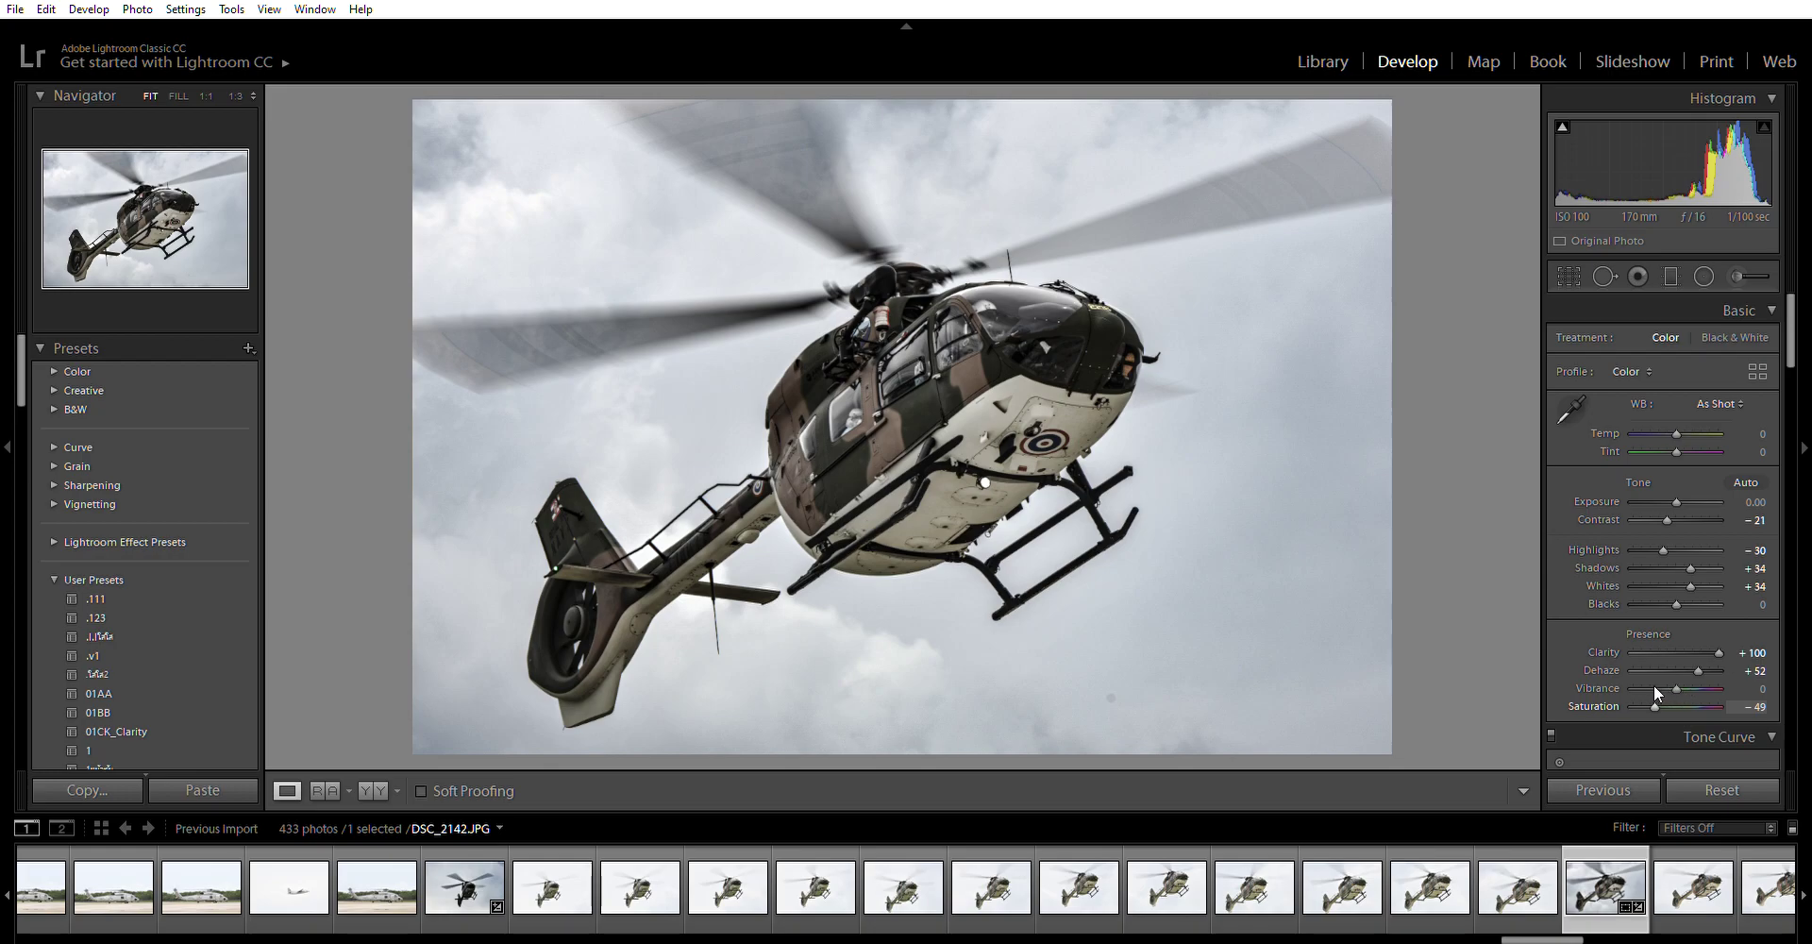
pyautogui.scroll(-15, 1650, 667)
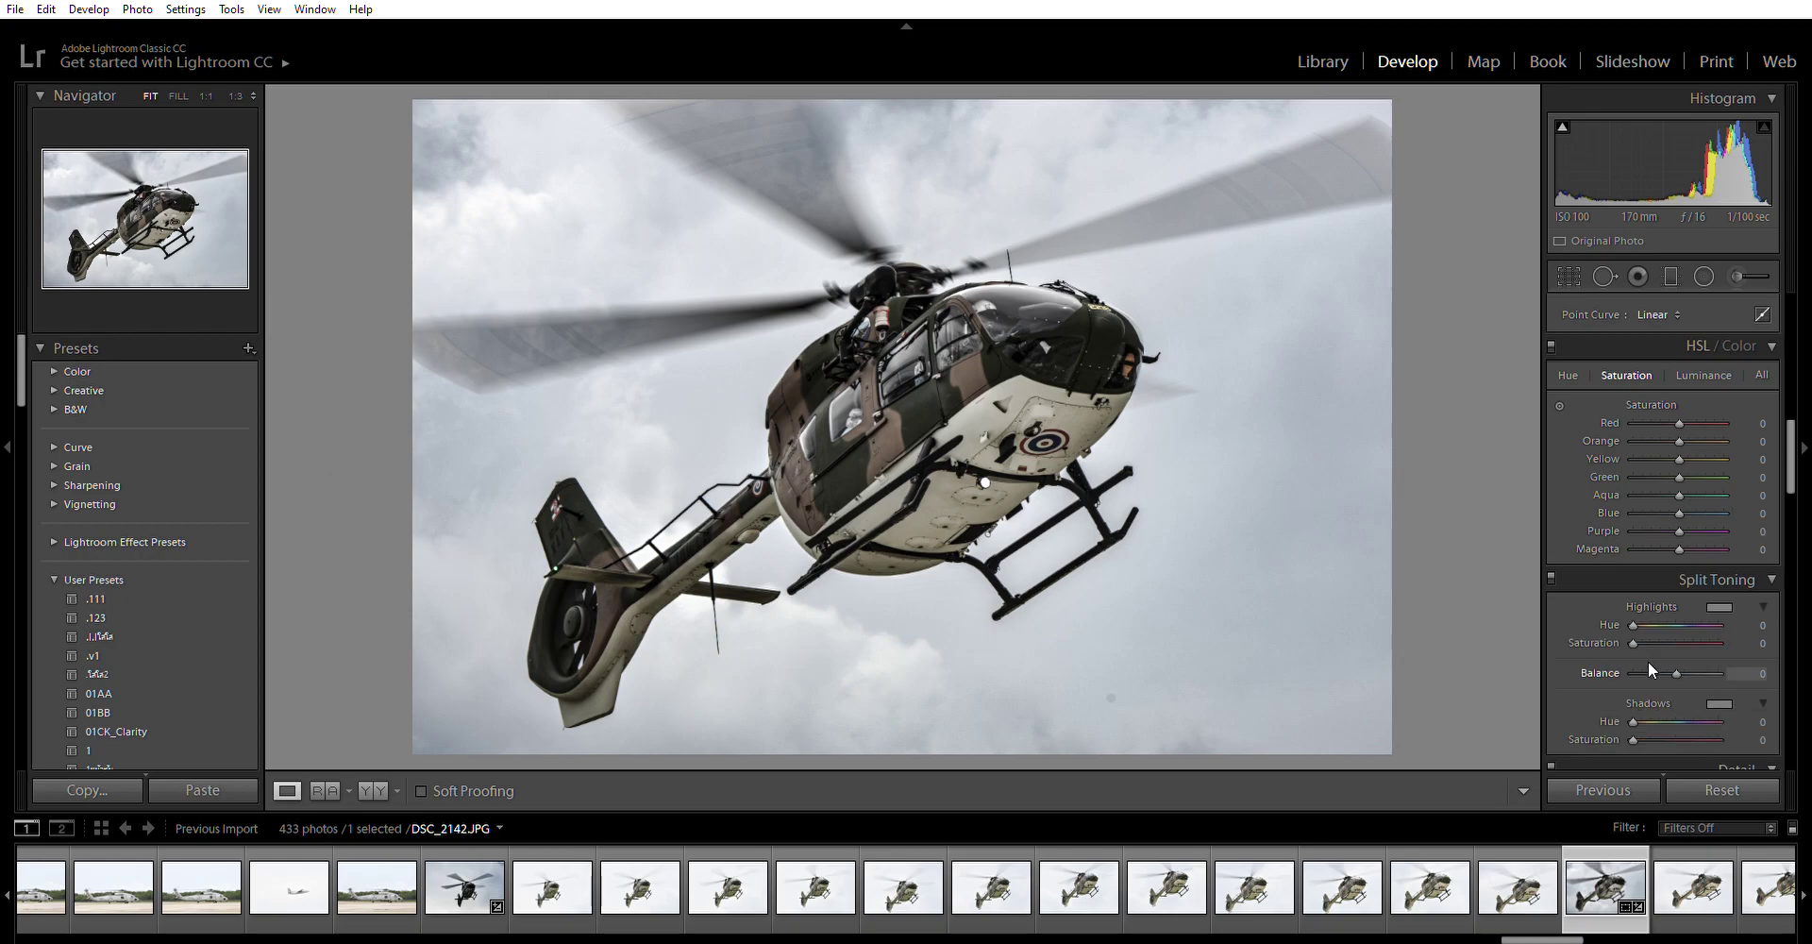
pyautogui.scroll(-8, 1647, 660)
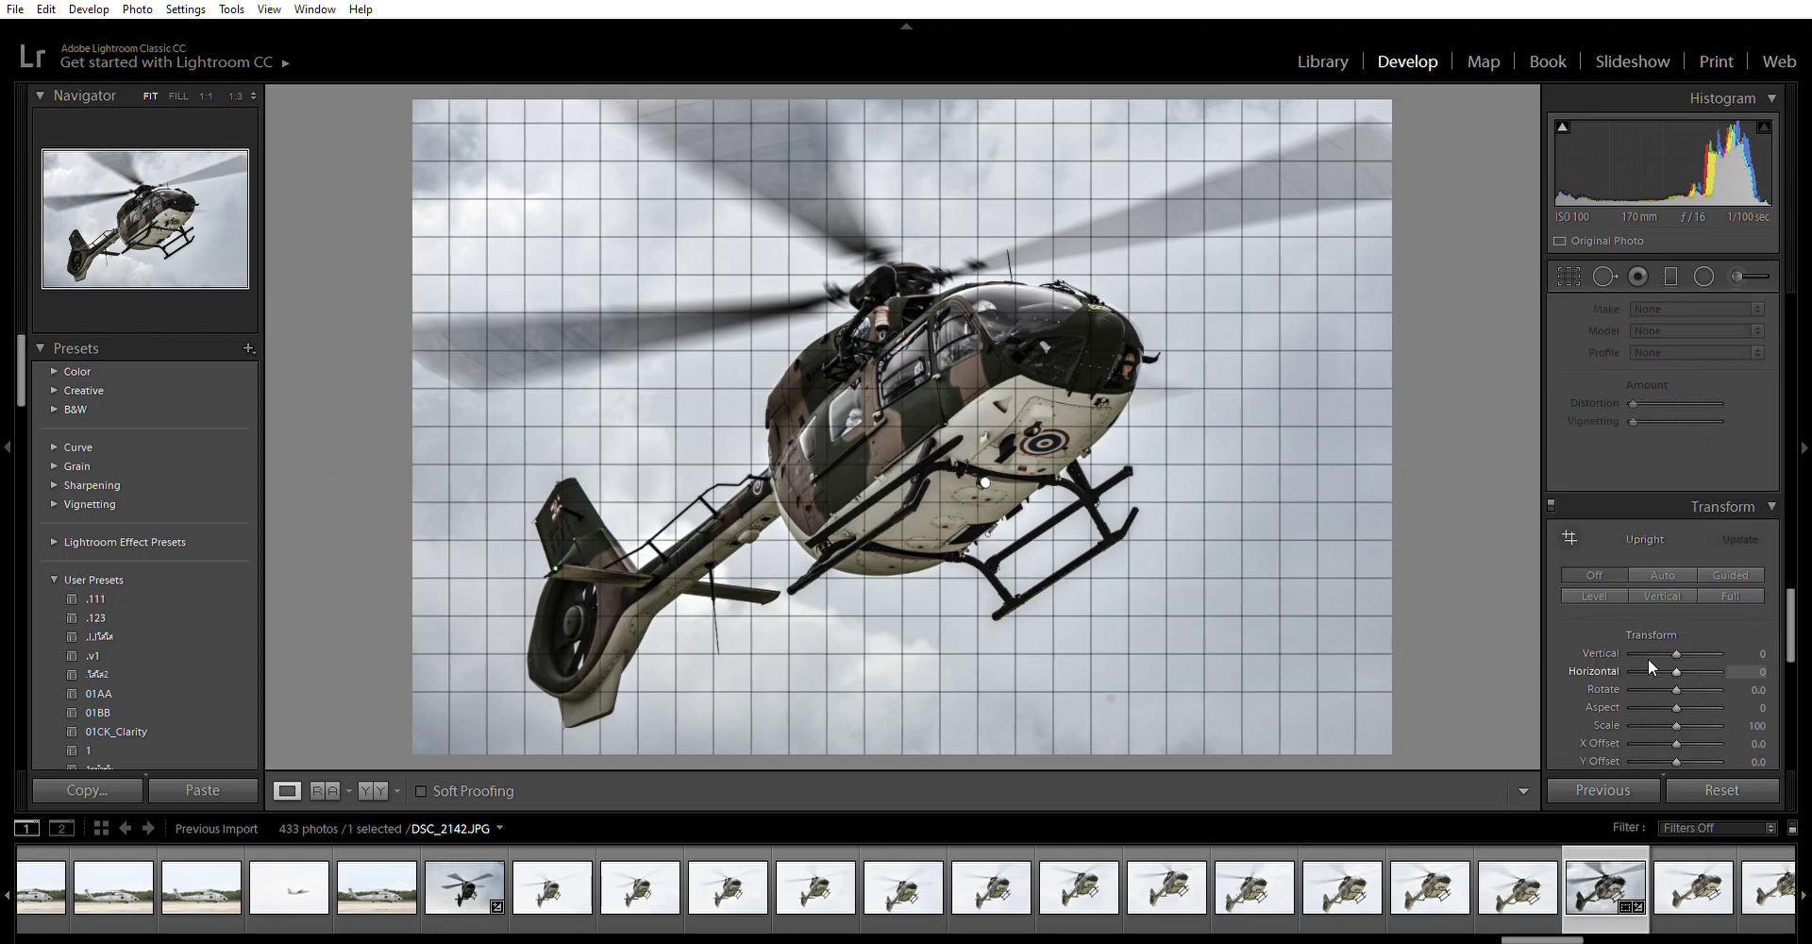
pyautogui.scroll(-3, 1648, 659)
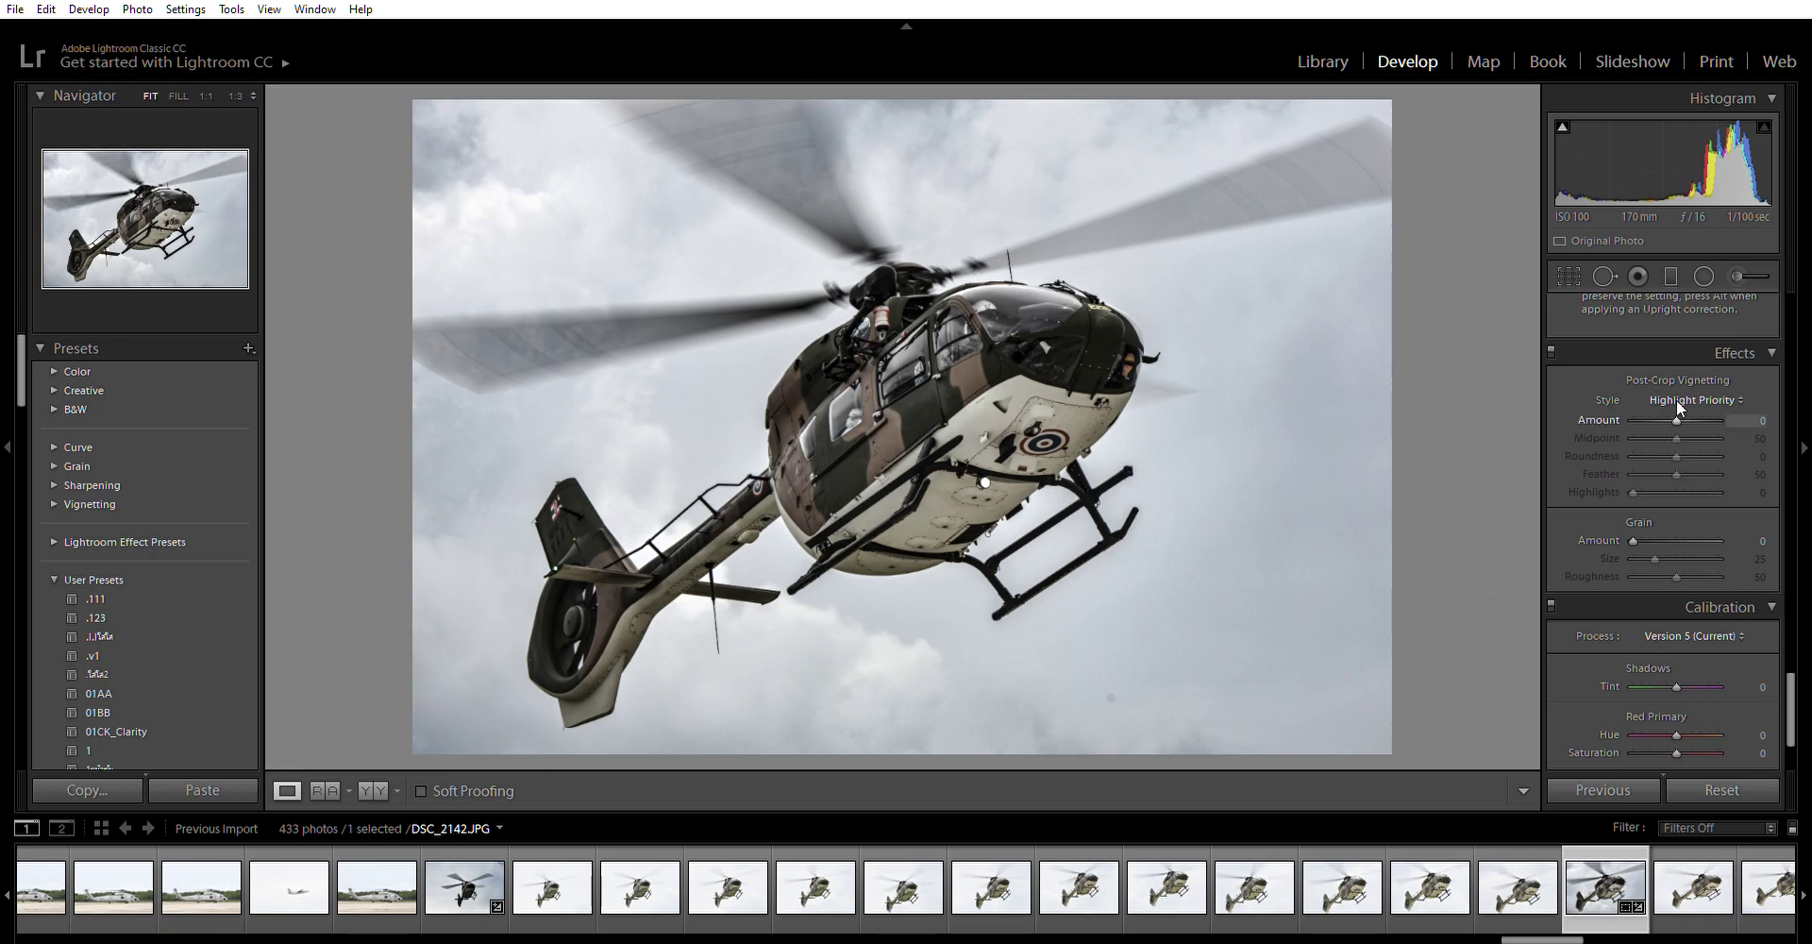
pyautogui.moveTo(1677, 399); pyautogui.dragTo(1667, 443)
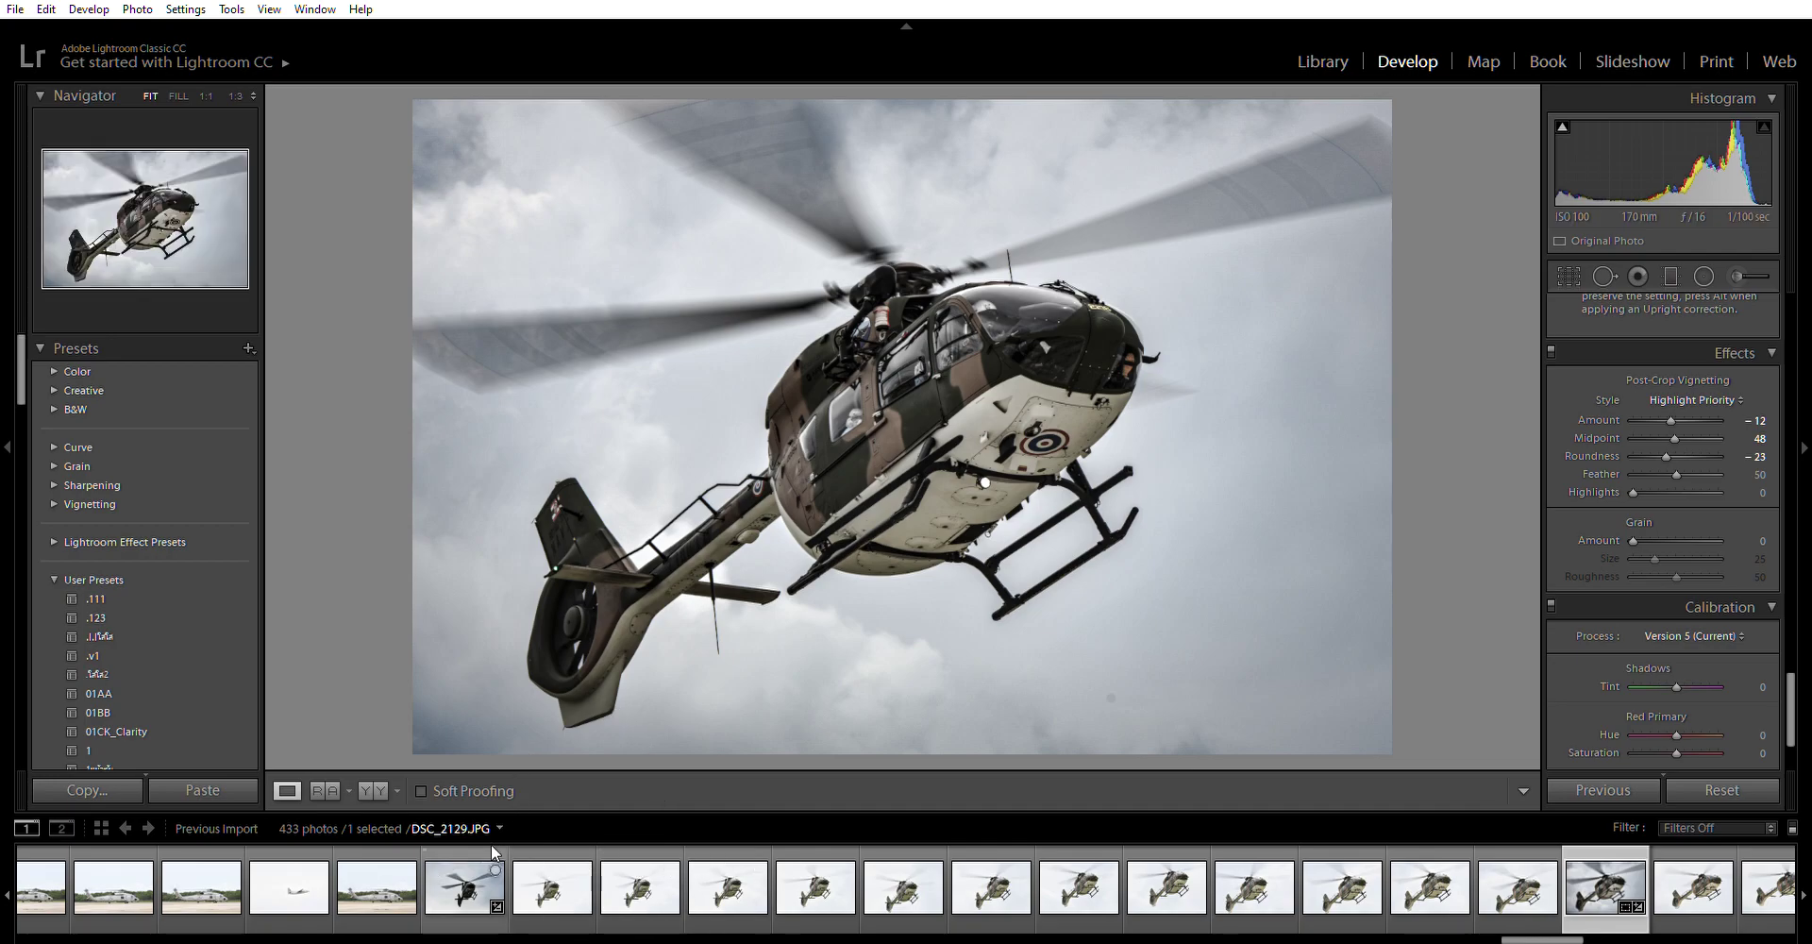
# - Copy the develop settings from the edited photo DSC_2129.JPG and paste them onto DSC_2131.JPG
pyautogui.click(464, 873)
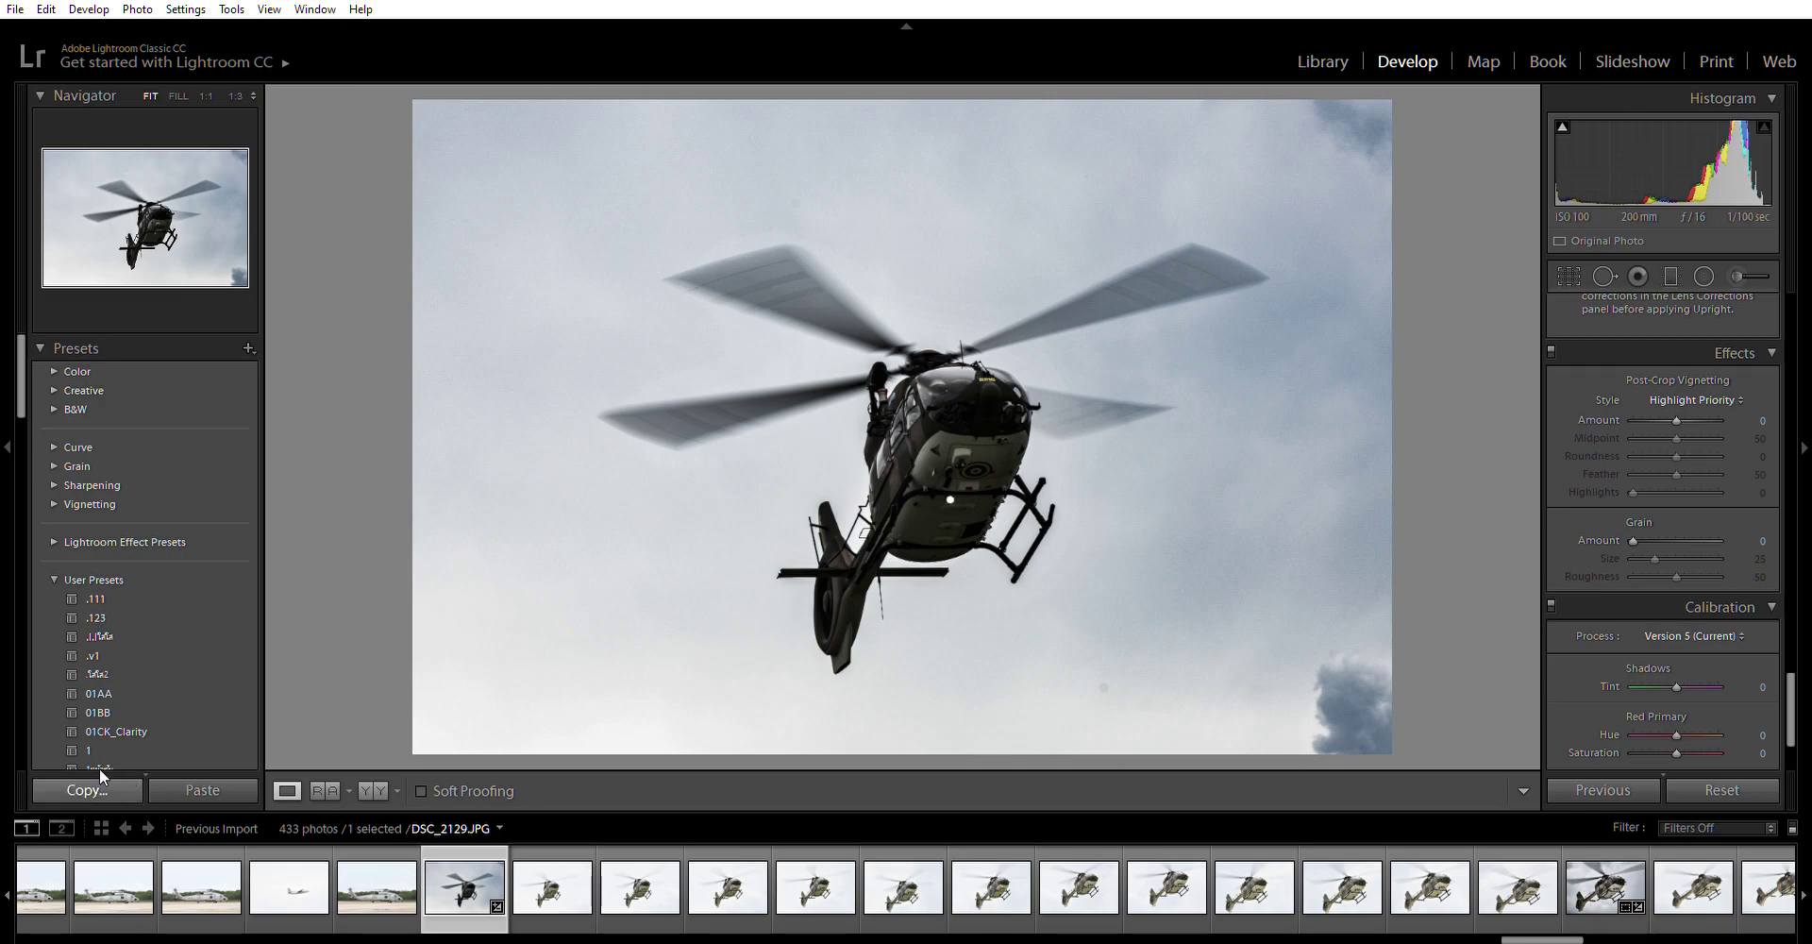
pyautogui.click(558, 885)
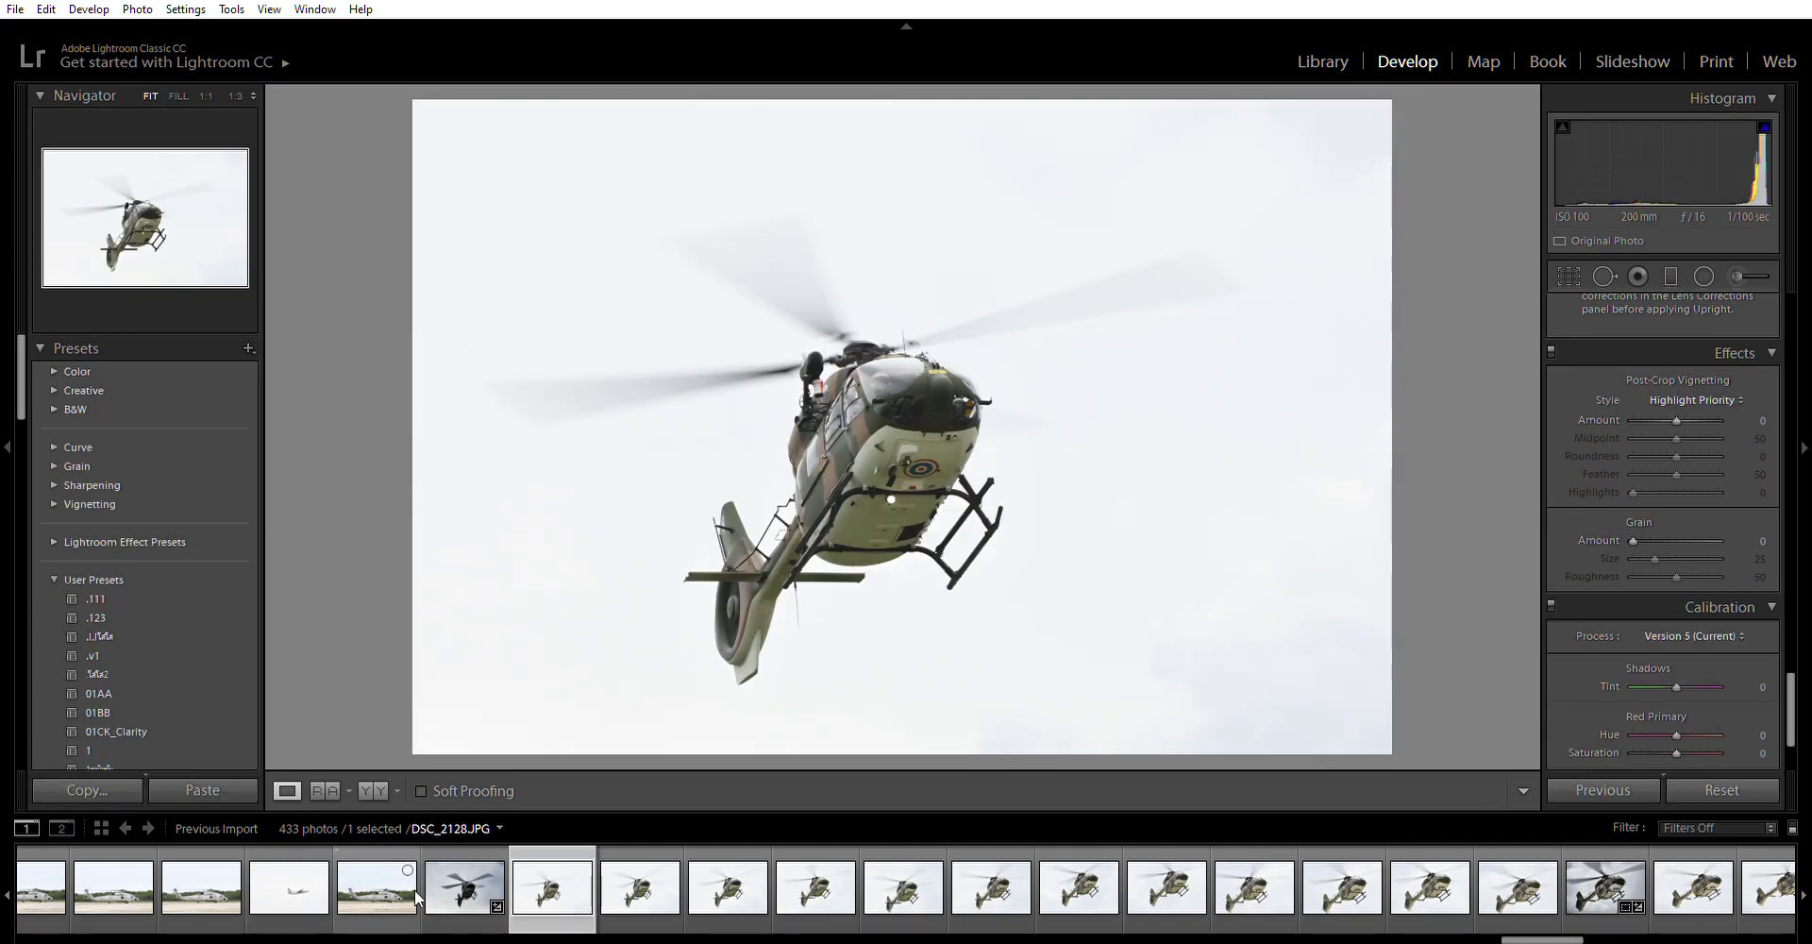
pyautogui.click(476, 885)
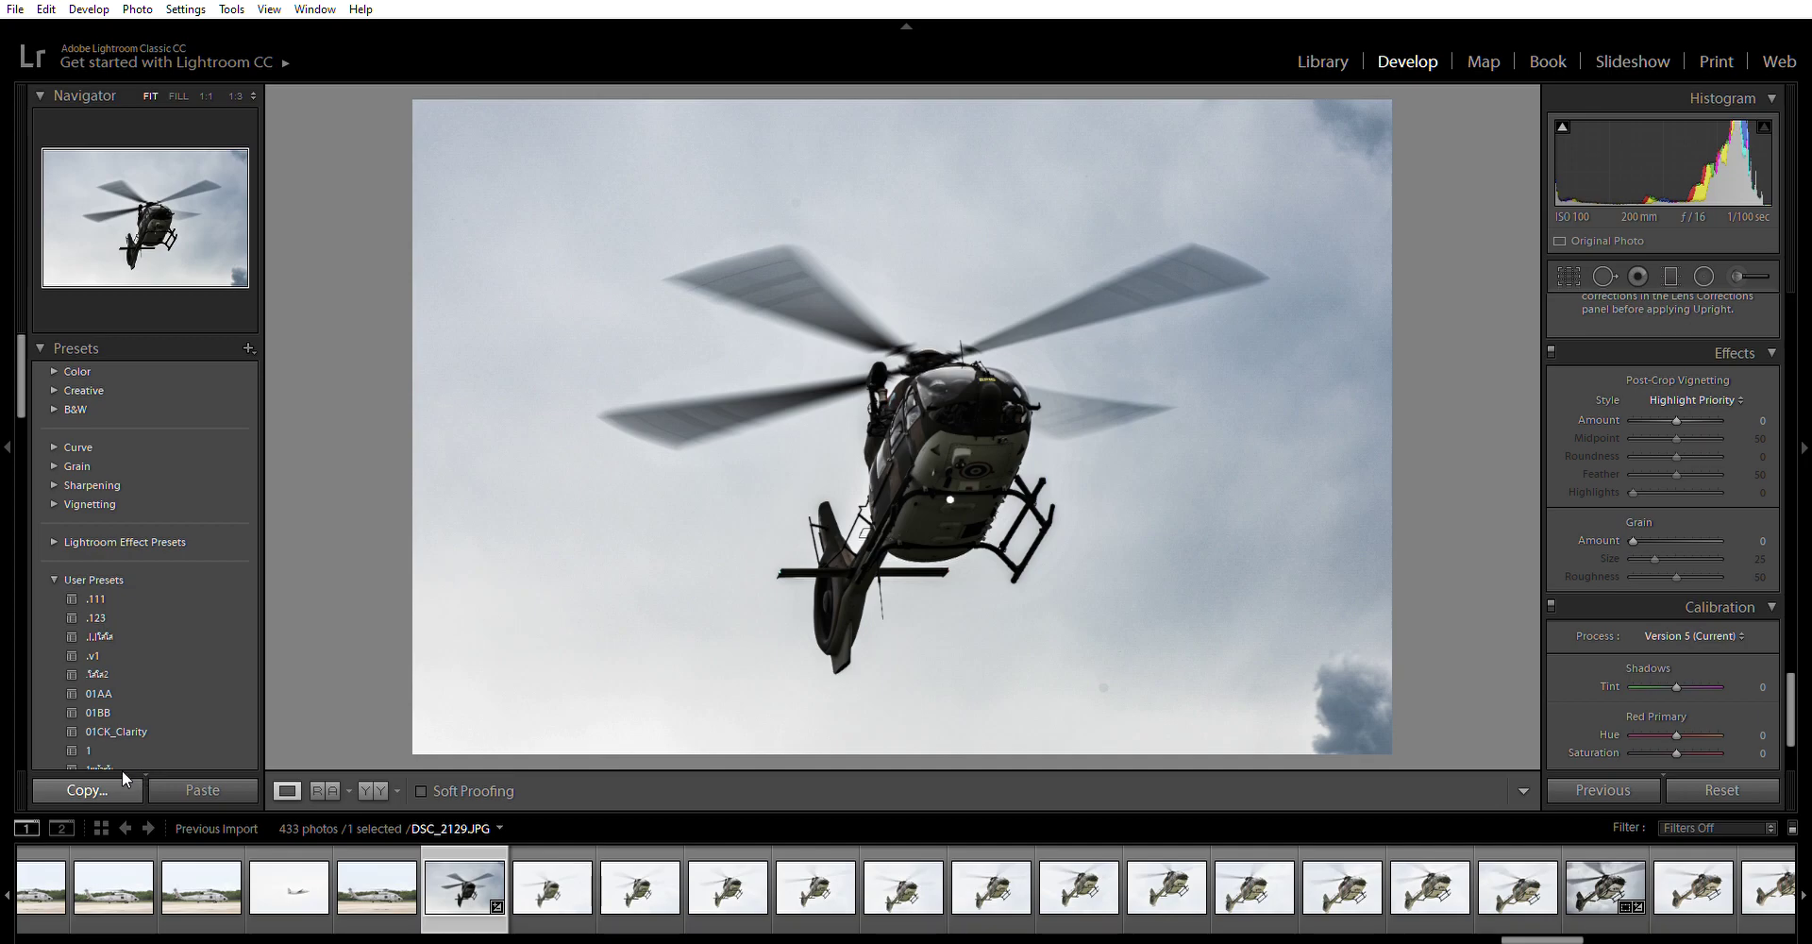
pyautogui.click(102, 770)
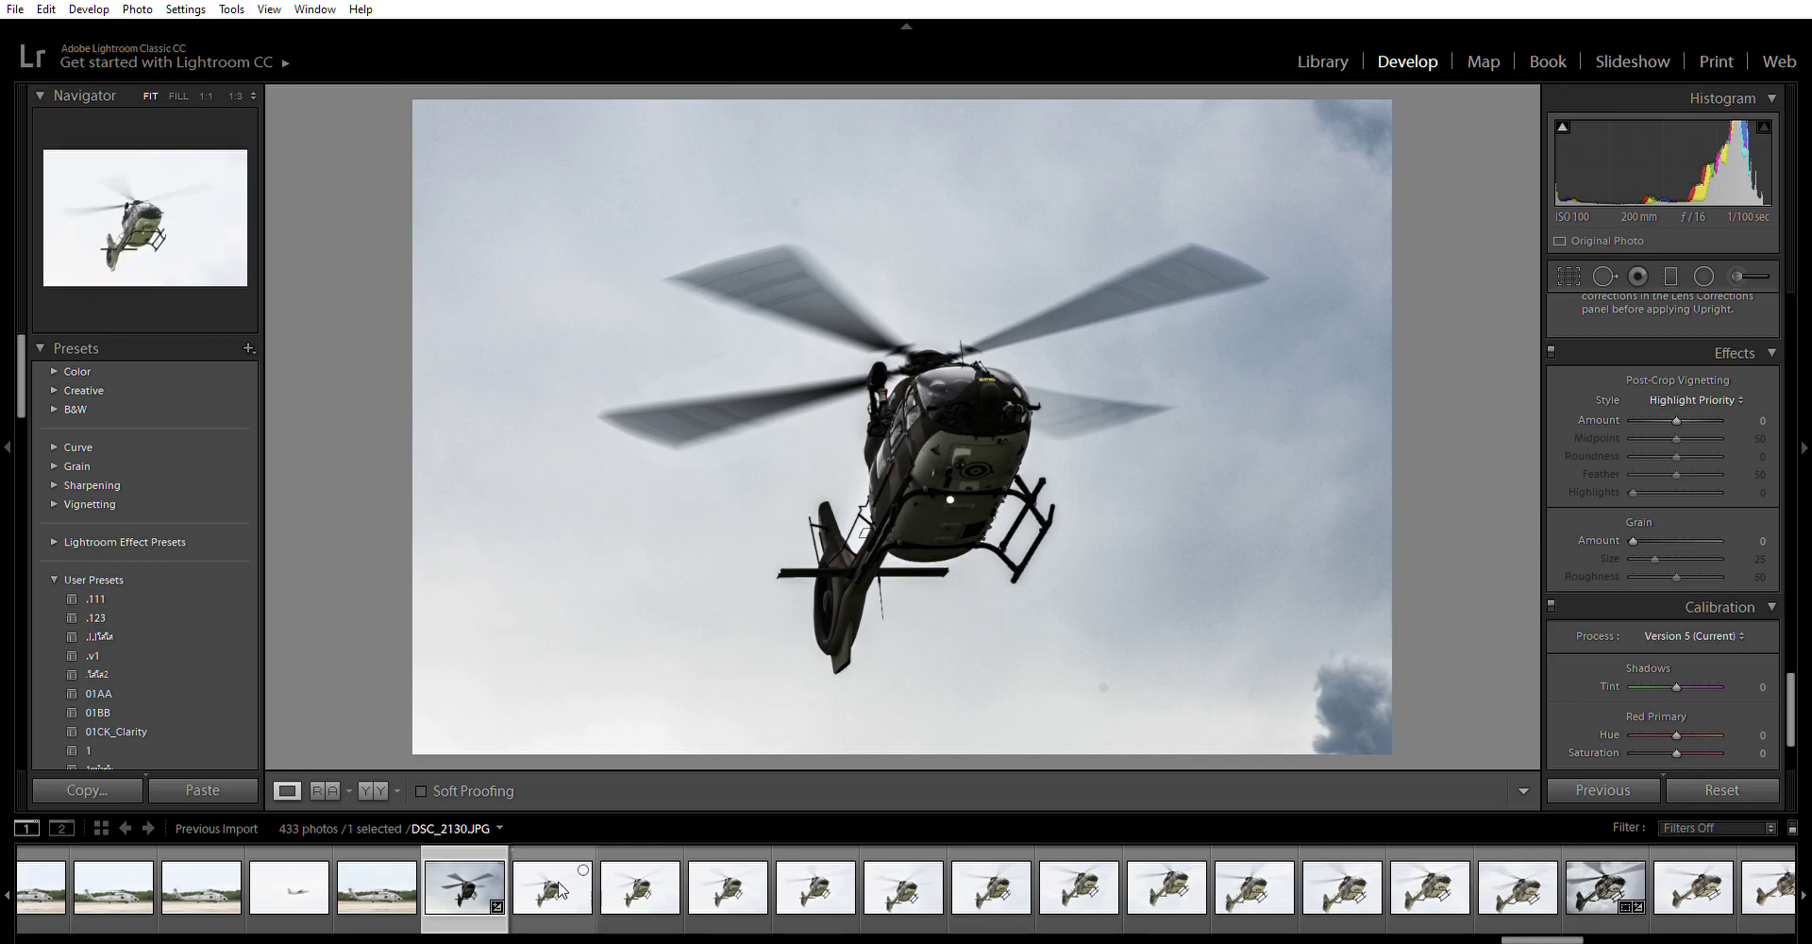
pyautogui.click(637, 885)
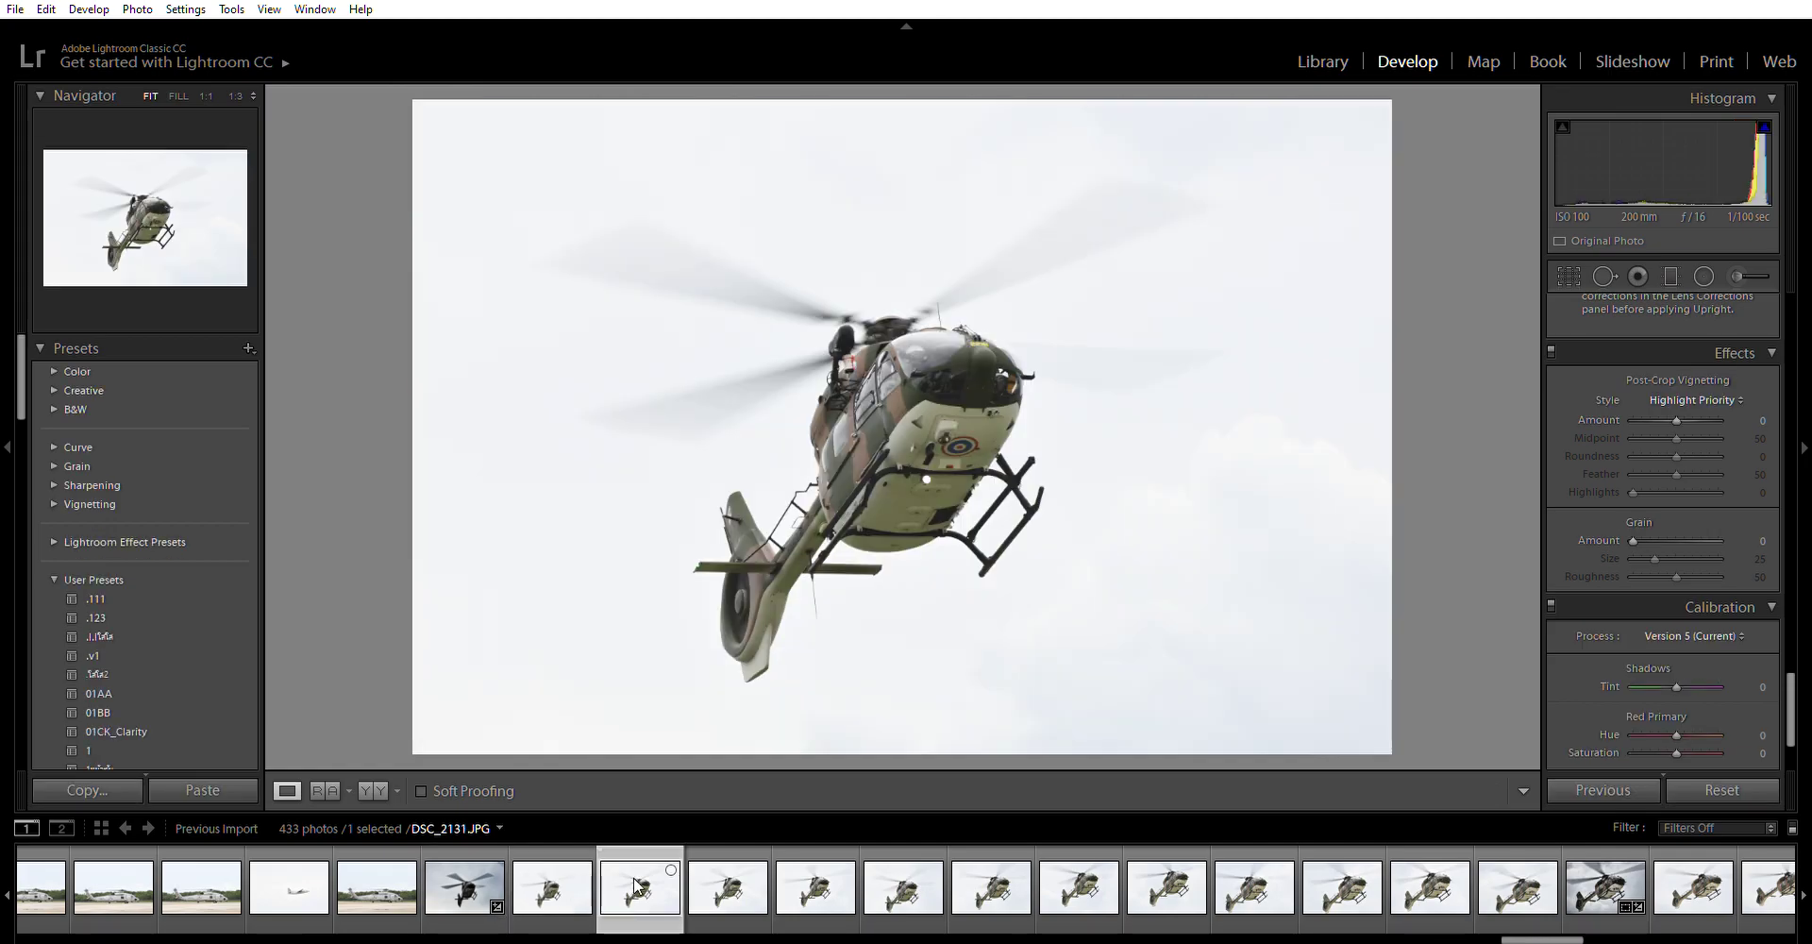
pyautogui.click(215, 776)
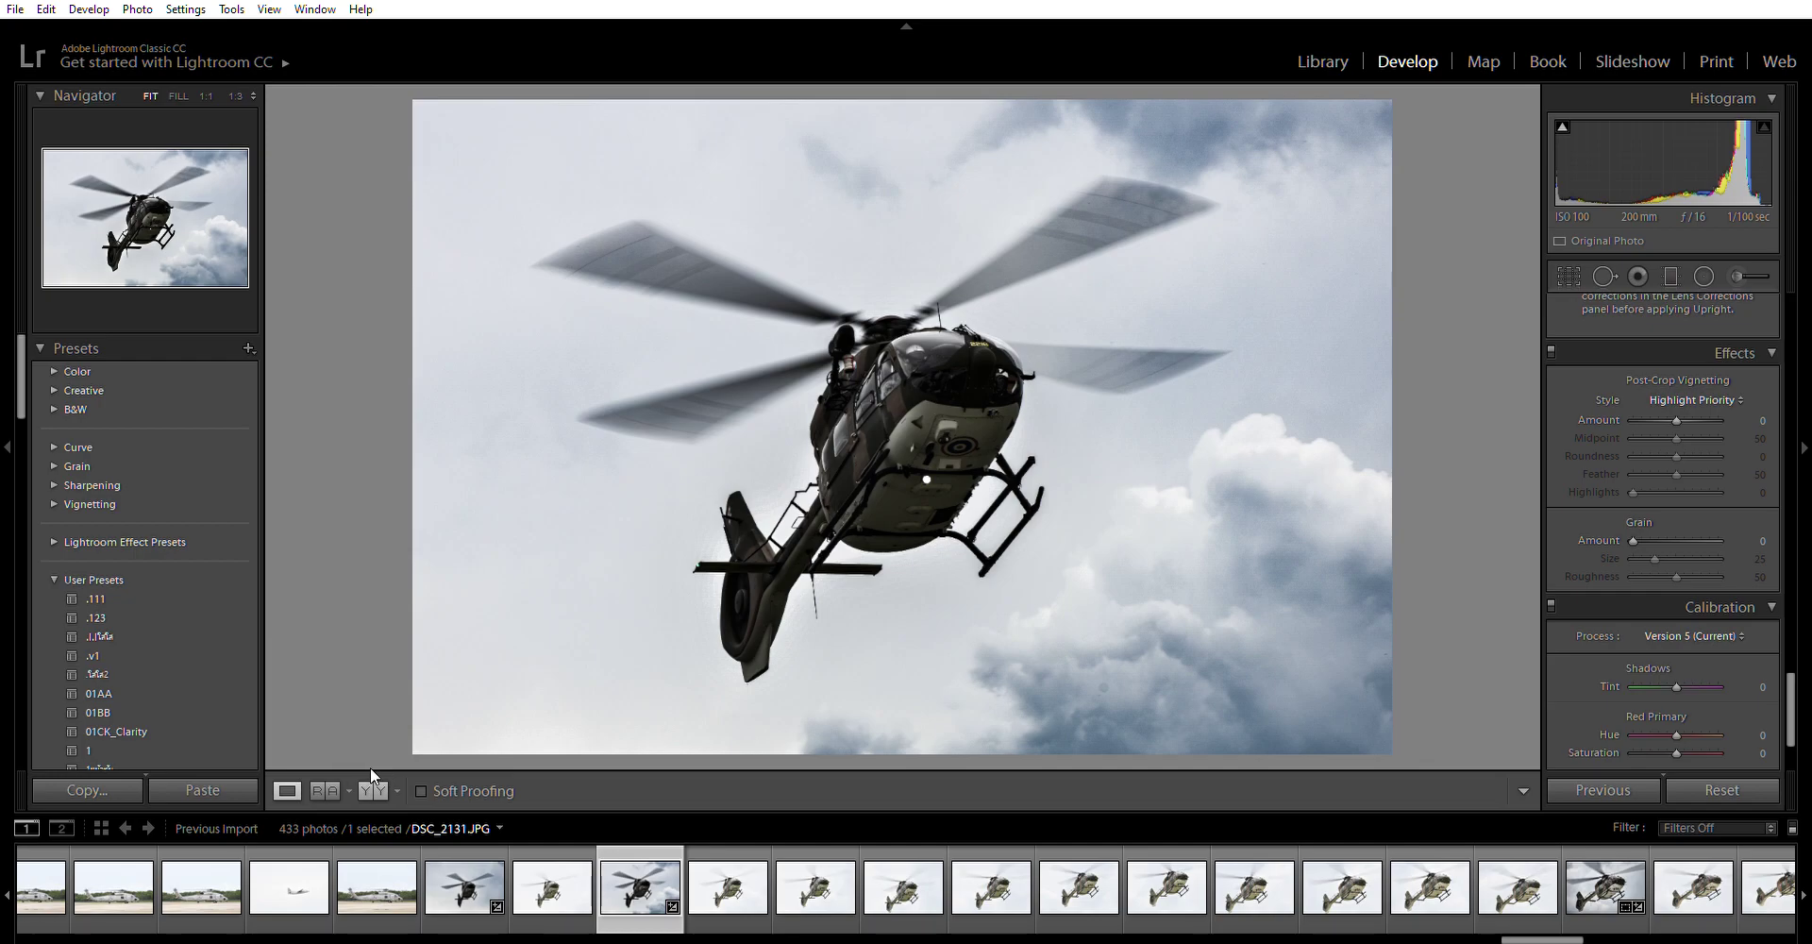
# - Compare DSC_2131.JPG before and after side by side, inspect the cockpit at 1:1, and return to the single-photo view
pyautogui.press('y')
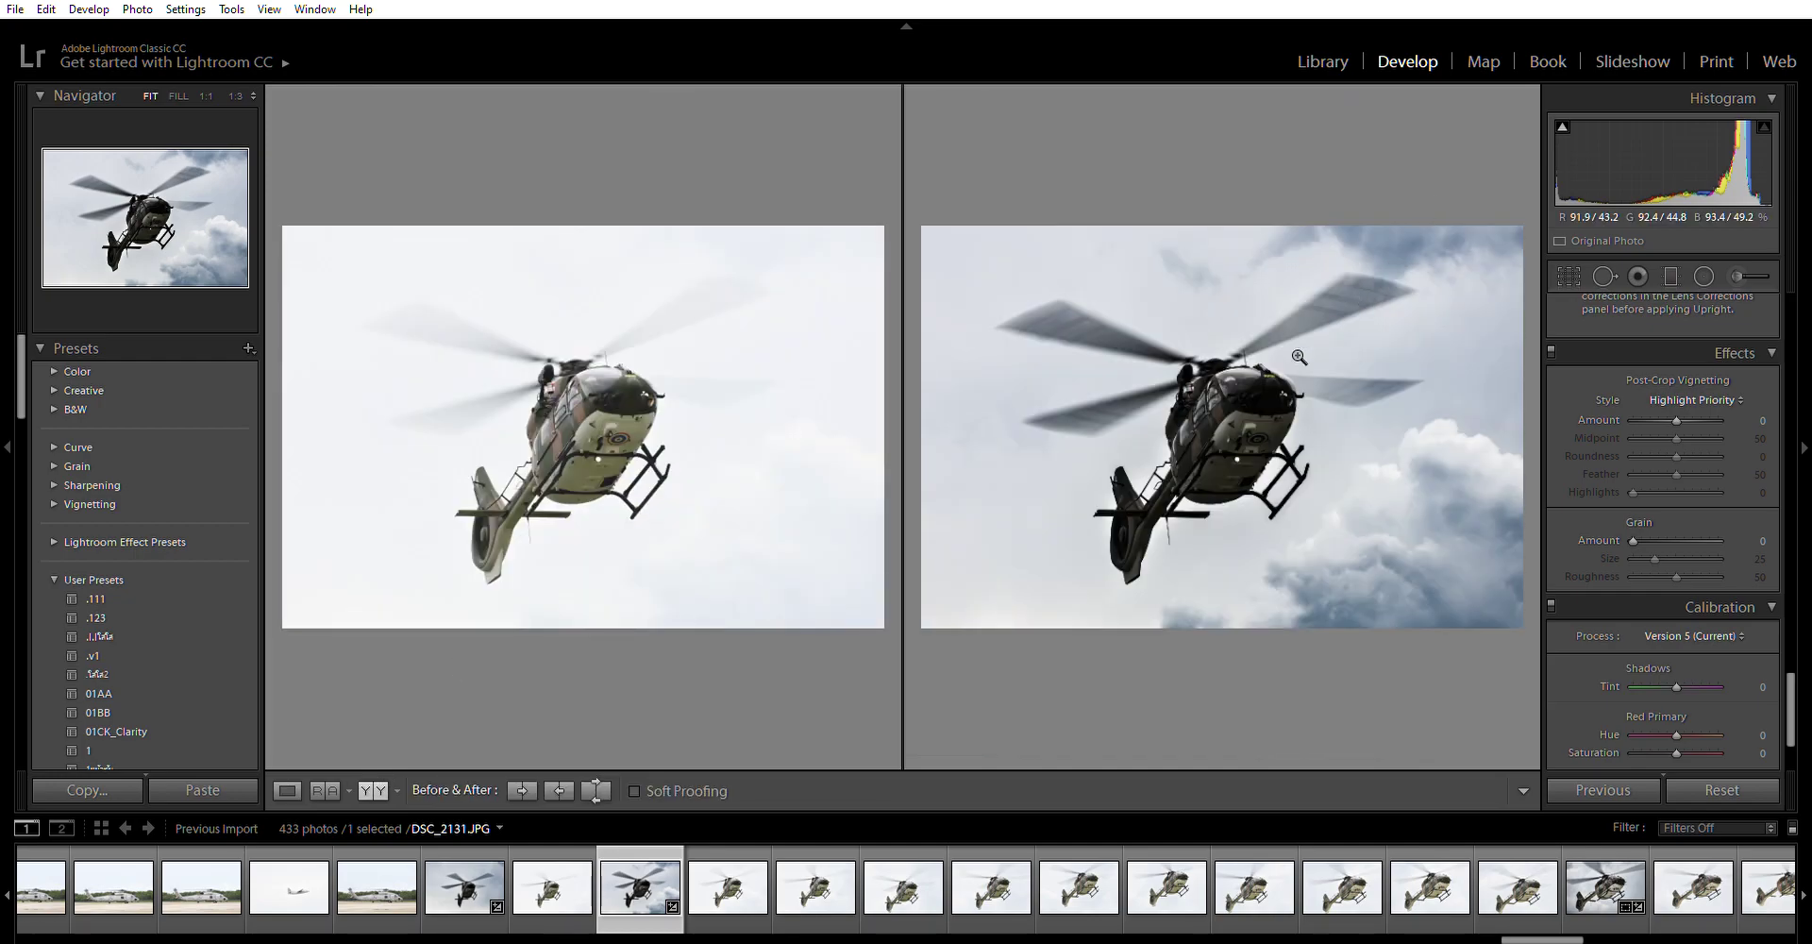
pyautogui.click(1222, 424)
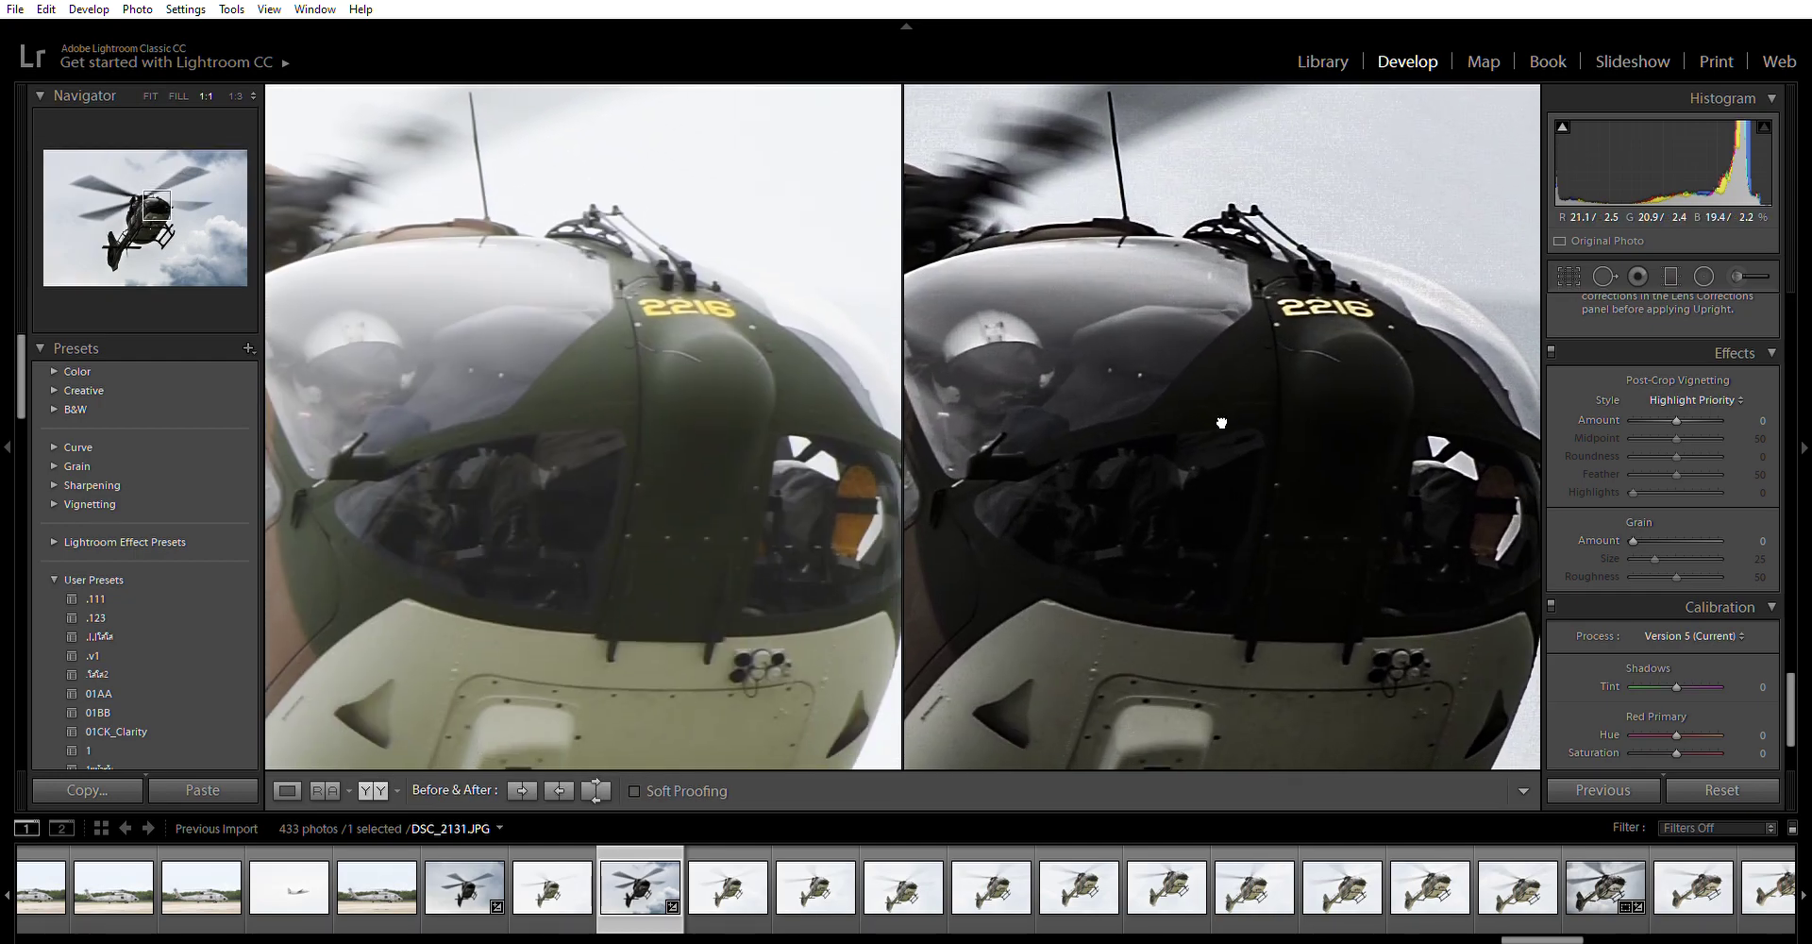
pyautogui.click(1222, 424)
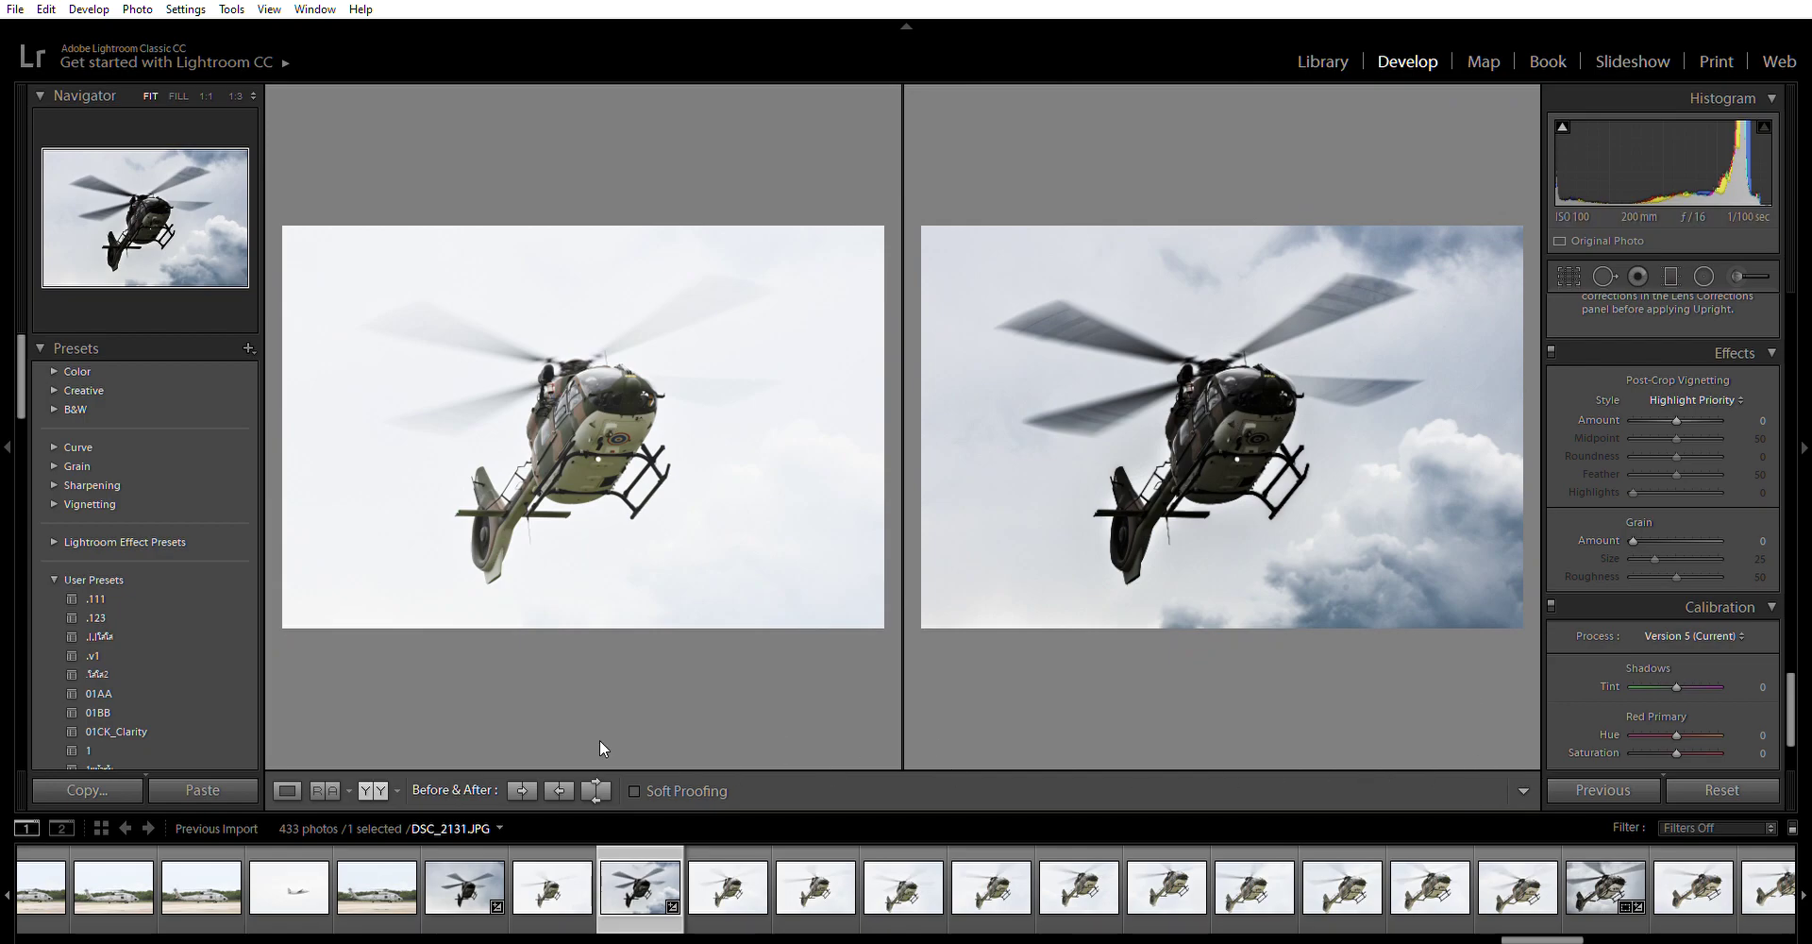
pyautogui.click(287, 790)
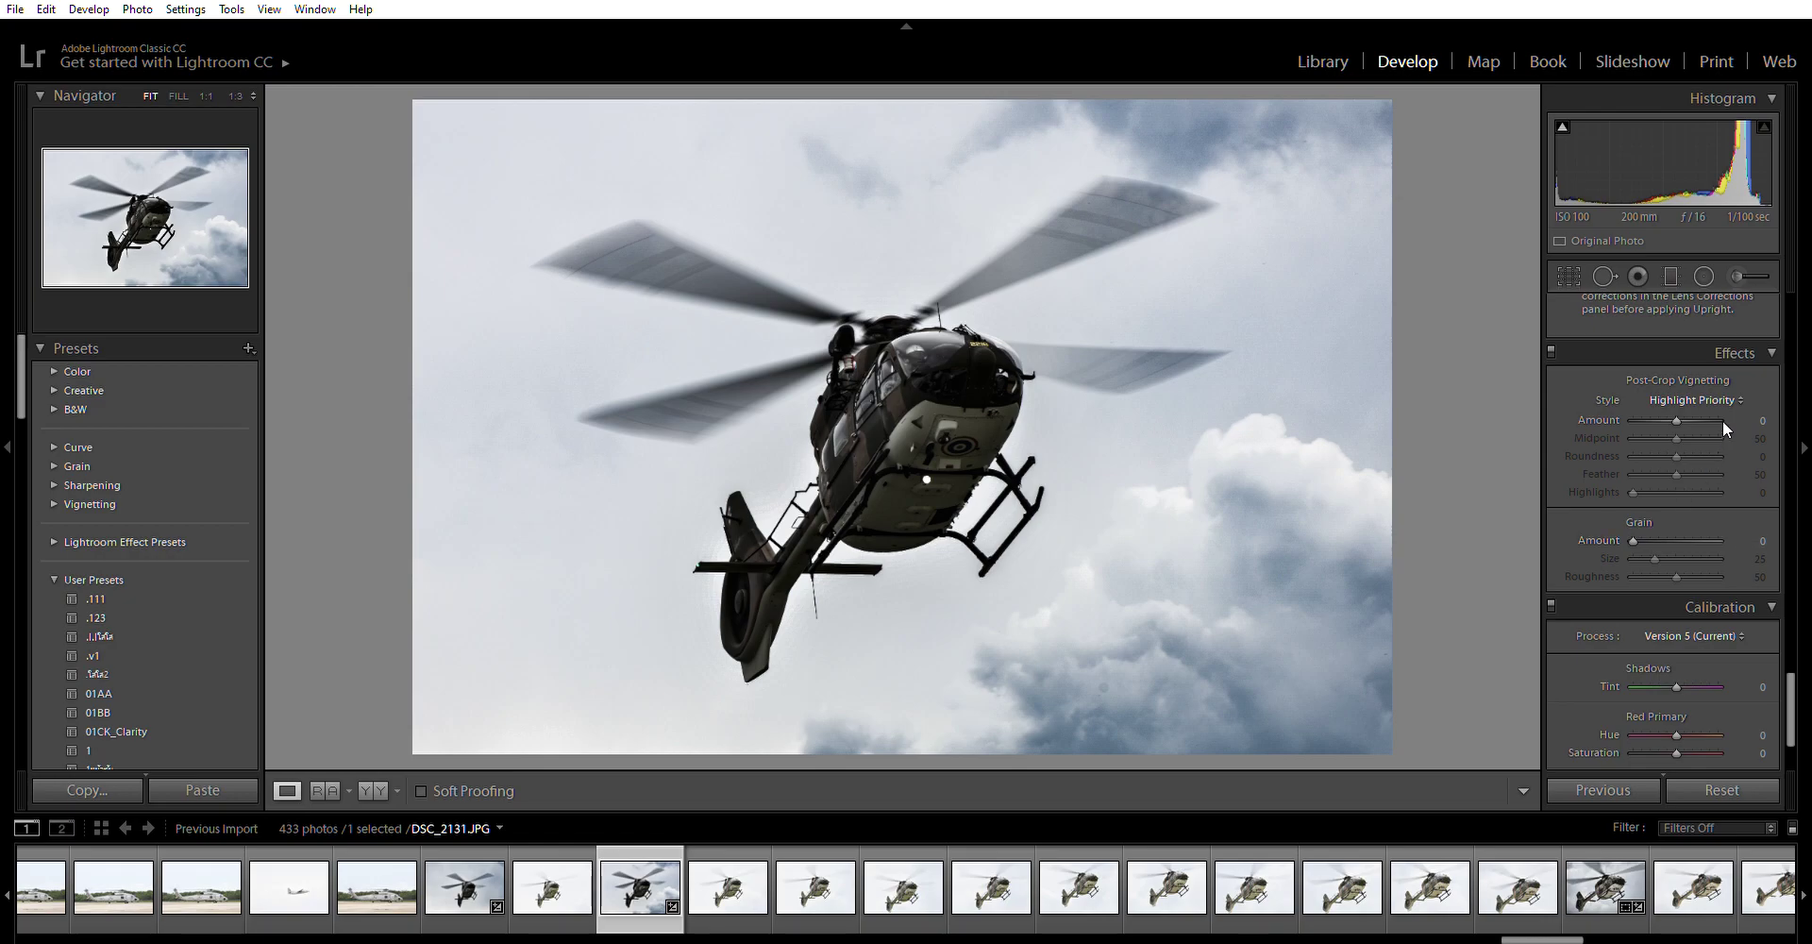
# - Set the tone of DSC_2131.JPG to Highlights −89, Shadows +69, Whites −60 and Blacks −49
pyautogui.scroll(3, 1680, 404)
pyautogui.scroll(15, 1680, 404)
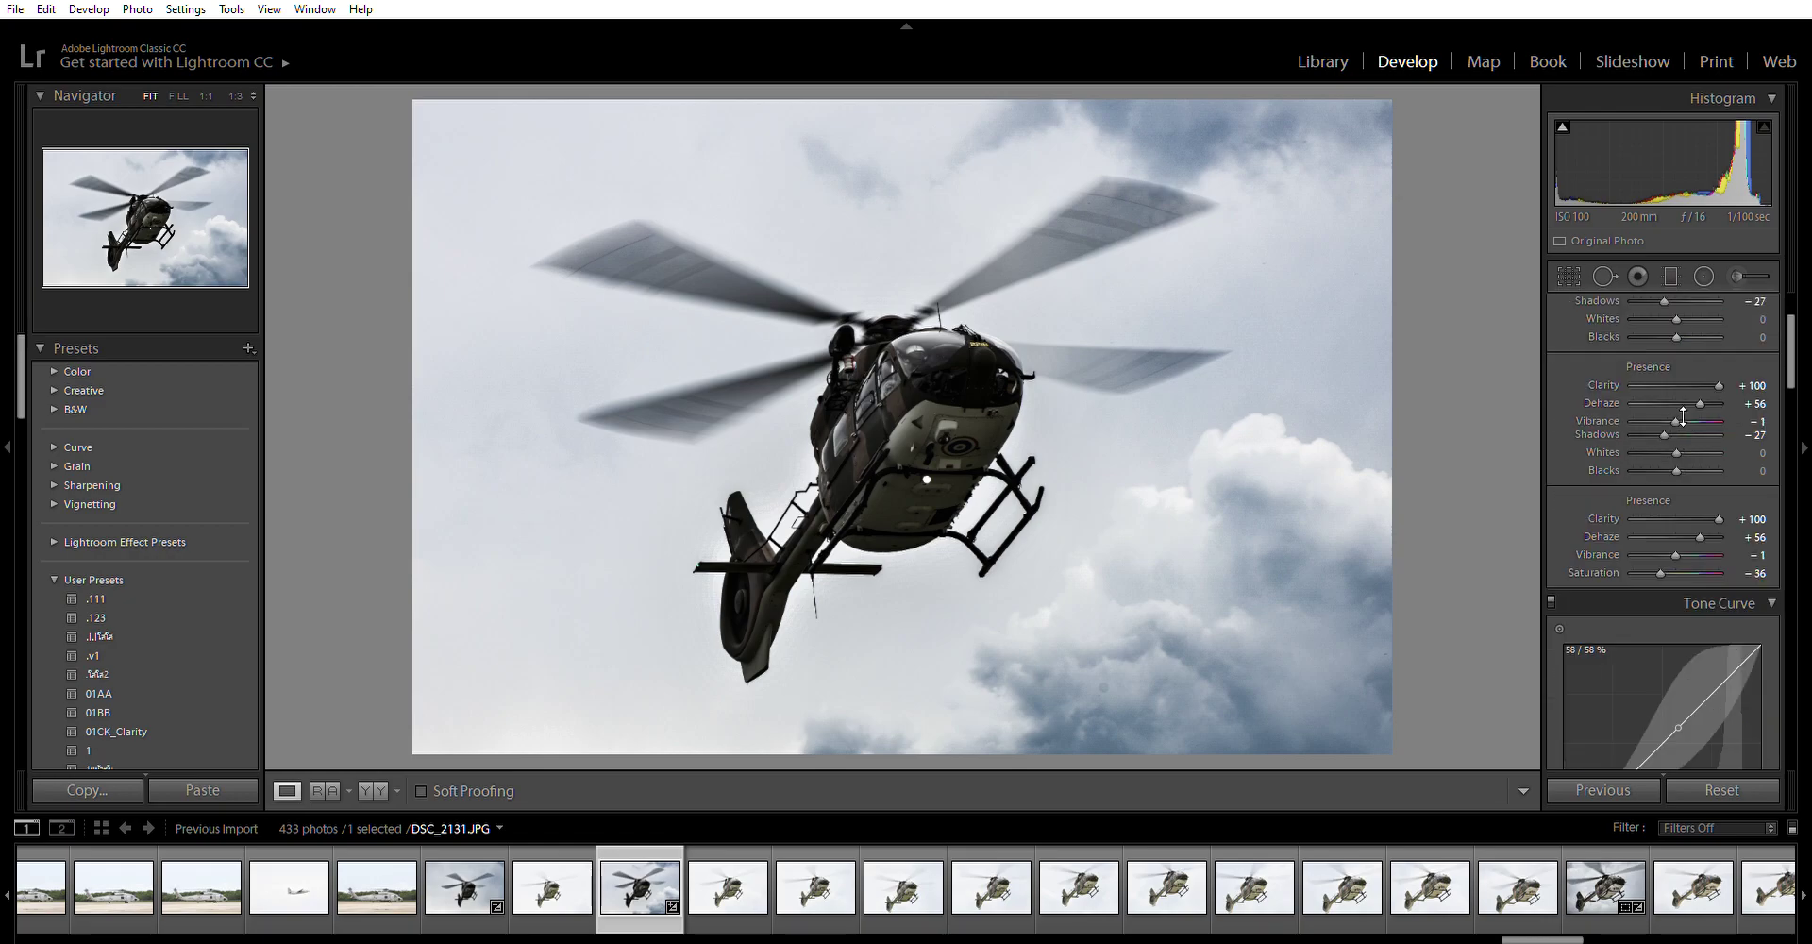
pyautogui.moveTo(1666, 569)
pyautogui.mouseDown()
pyautogui.moveTo(1713, 551)
pyautogui.moveTo(1639, 537)
pyautogui.moveTo(1646, 563)
pyautogui.moveTo(1623, 559)
pyautogui.moveTo(1672, 587)
pyautogui.moveTo(1655, 581)
pyautogui.mouseUp()
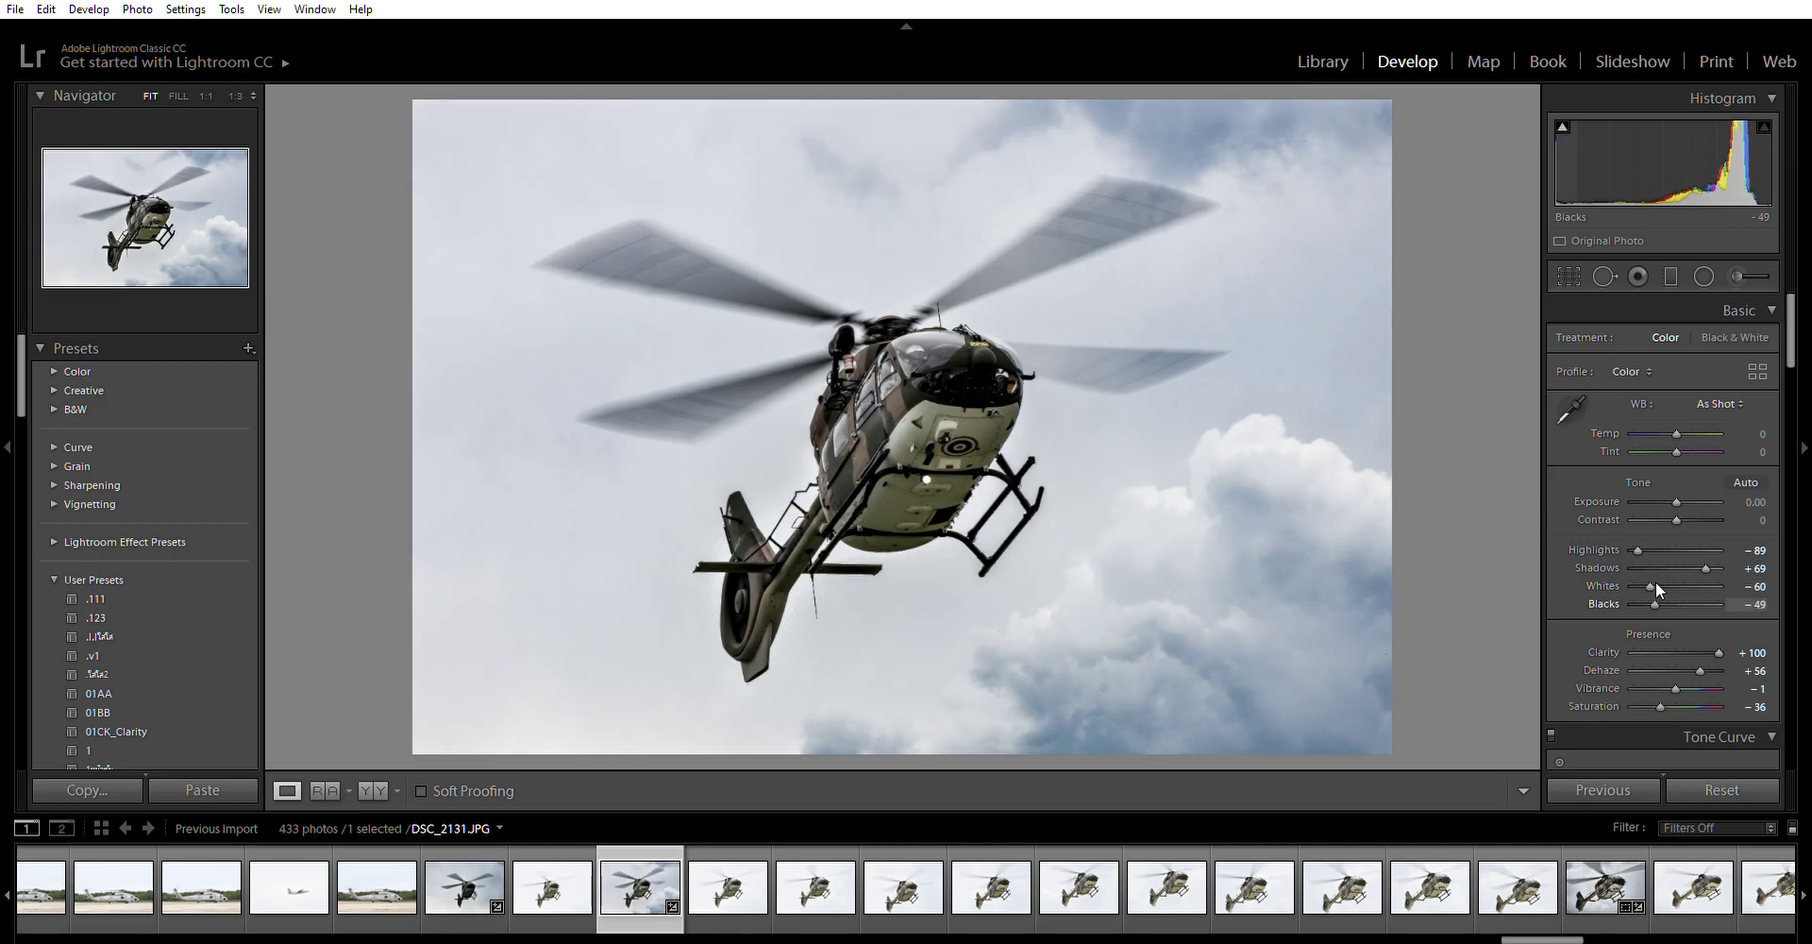
# - Crop DSC_2131.JPG tighter around the helicopter, rotate it about 1.67 degrees, and apply the crop
pyautogui.click(1569, 277)
pyautogui.moveTo(1403, 428); pyautogui.dragTo(1225, 425)
pyautogui.moveTo(1411, 430); pyautogui.dragTo(1410, 447)
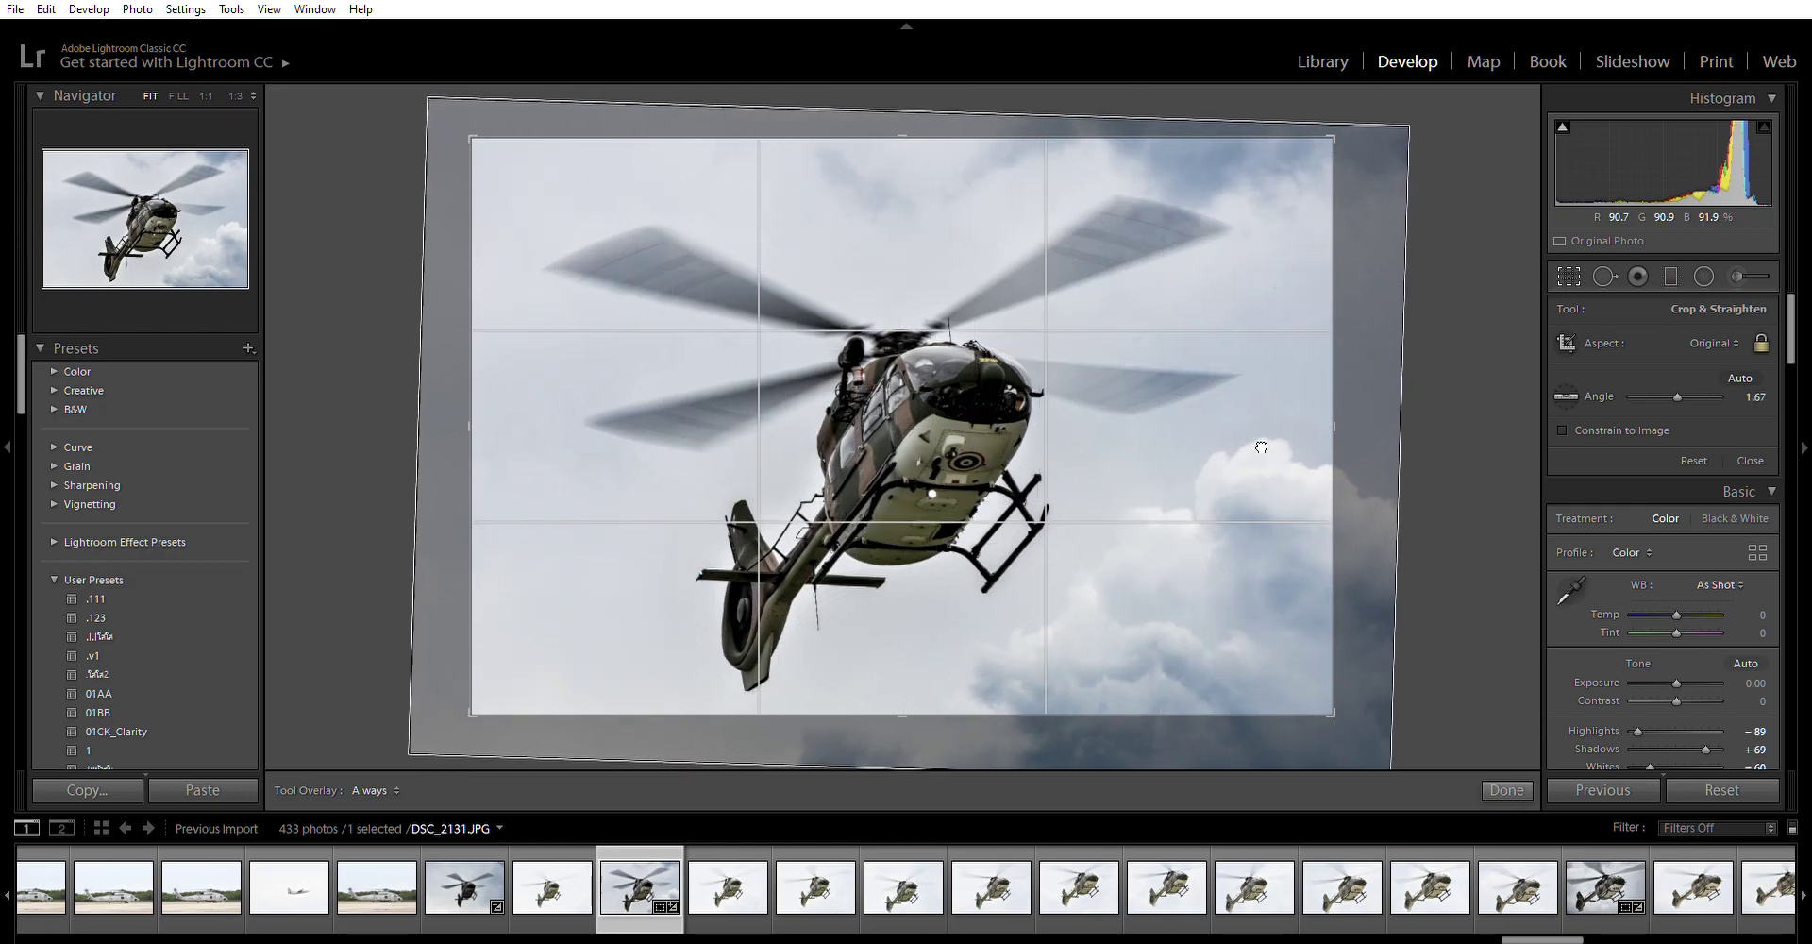
pyautogui.click(1516, 789)
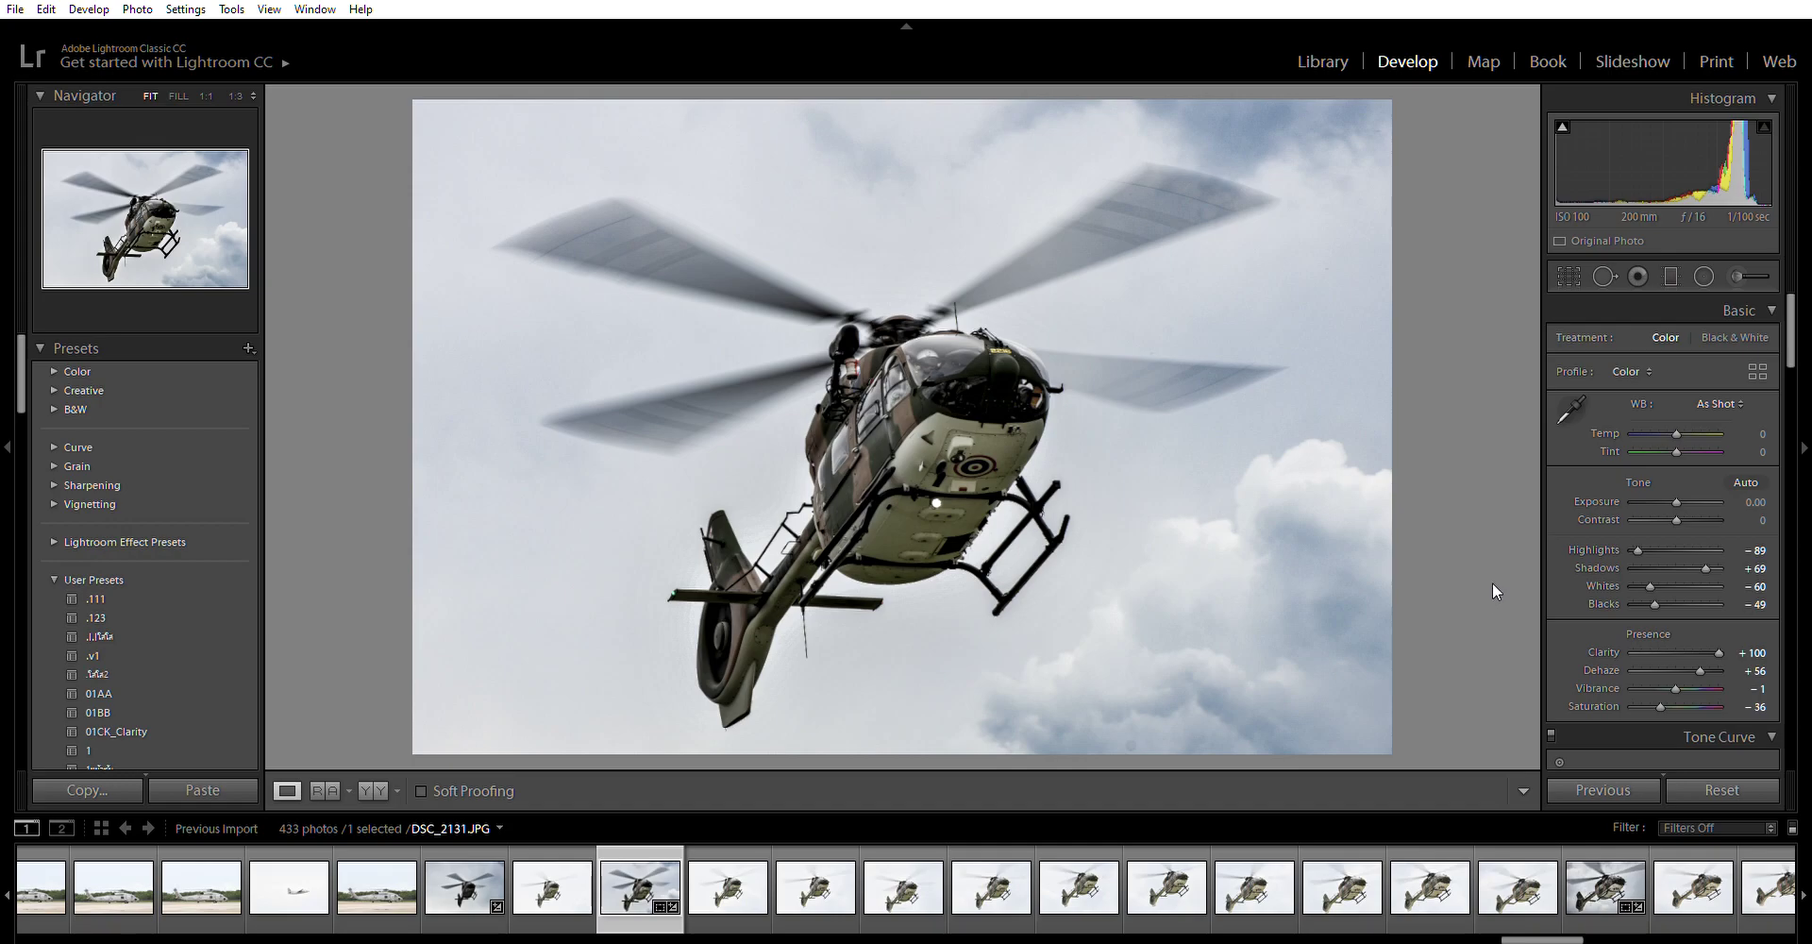
# - View the unedited photo following DSC_2131.JPG and reselect the edited DSC_2131.JPG
pyautogui.click(729, 881)
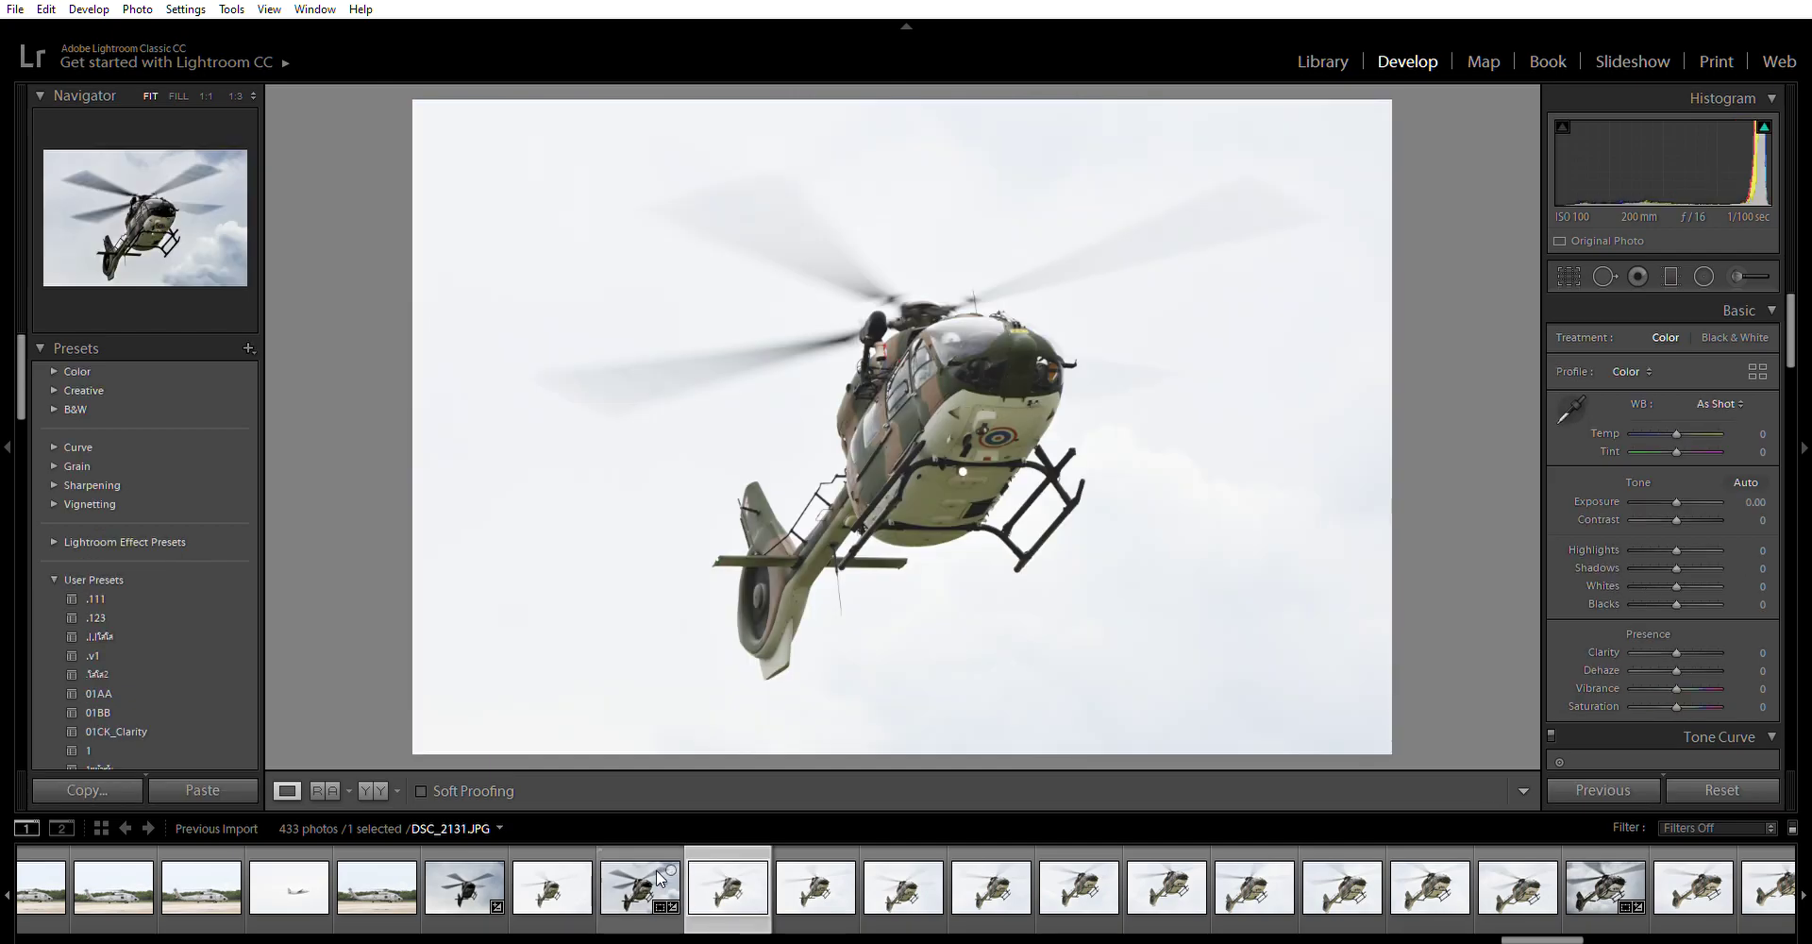
pyautogui.click(655, 870)
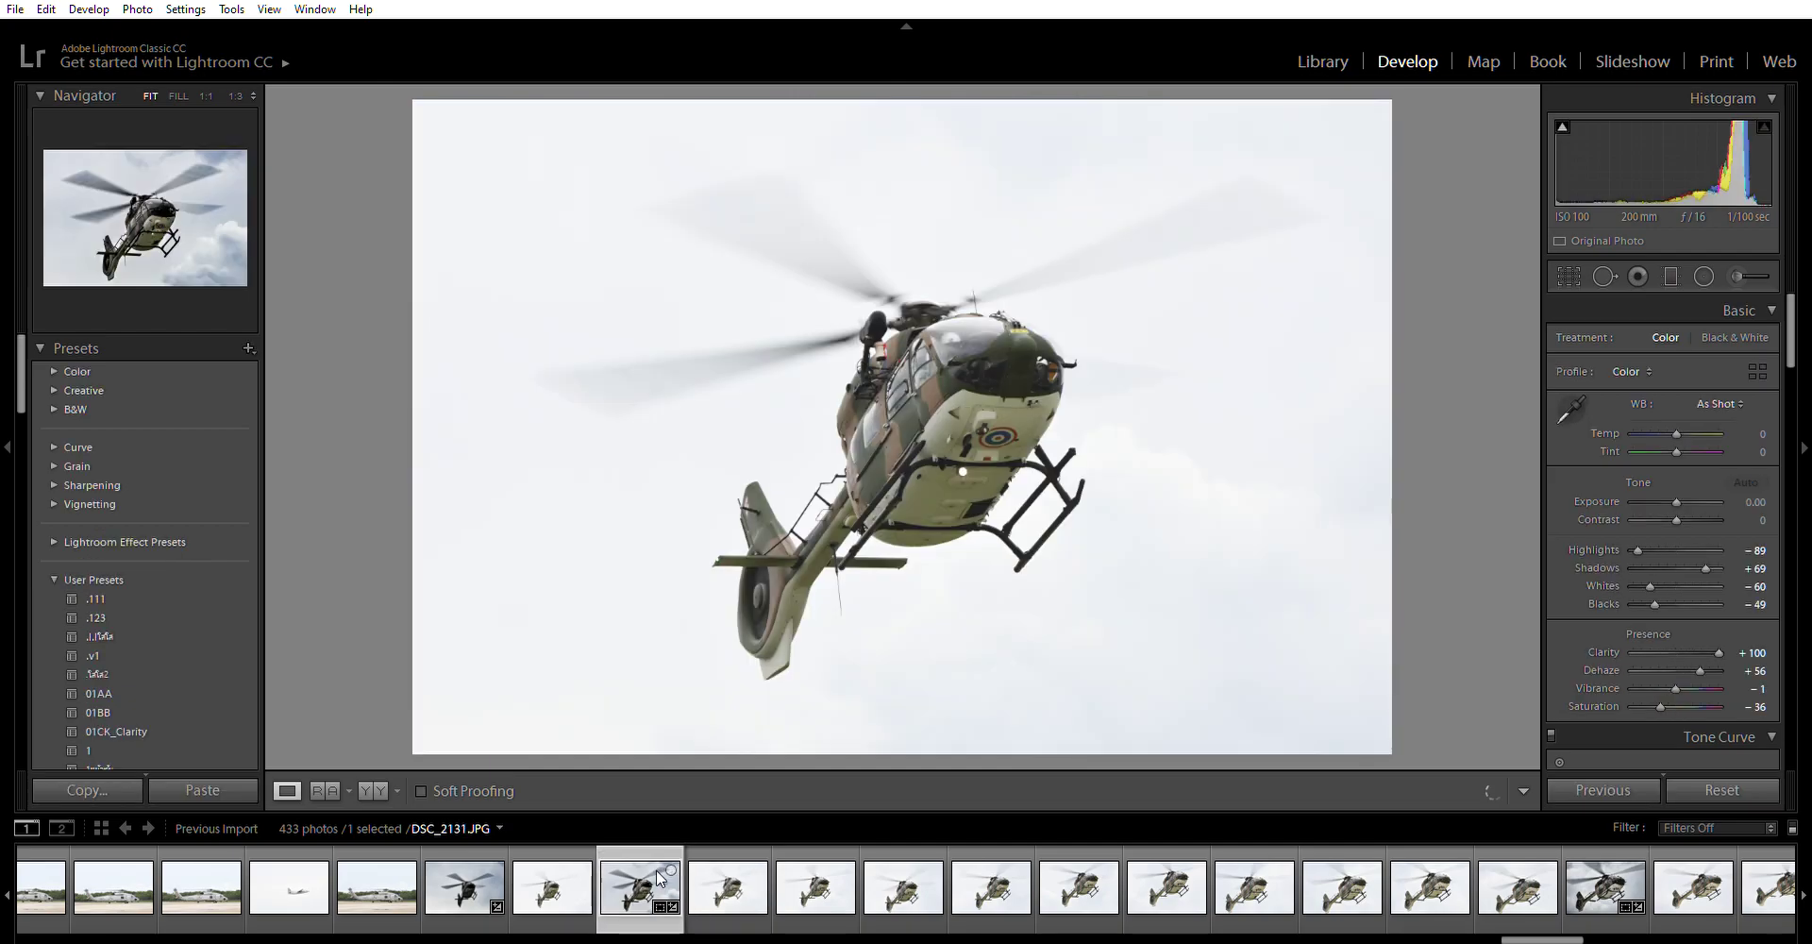